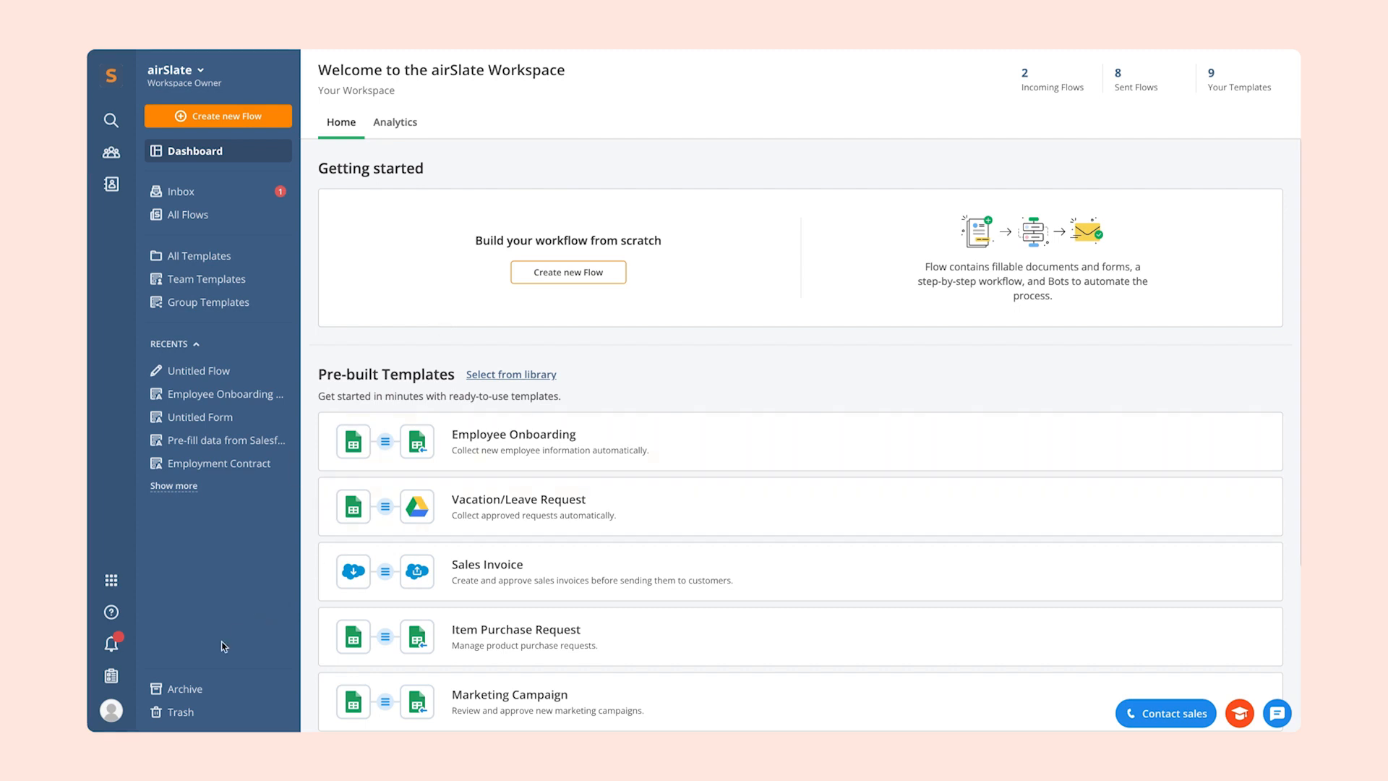
- Open the workspace audit trail and filter it to the date range 2023-02-12 to 2023-02-21
left_click(112, 677)
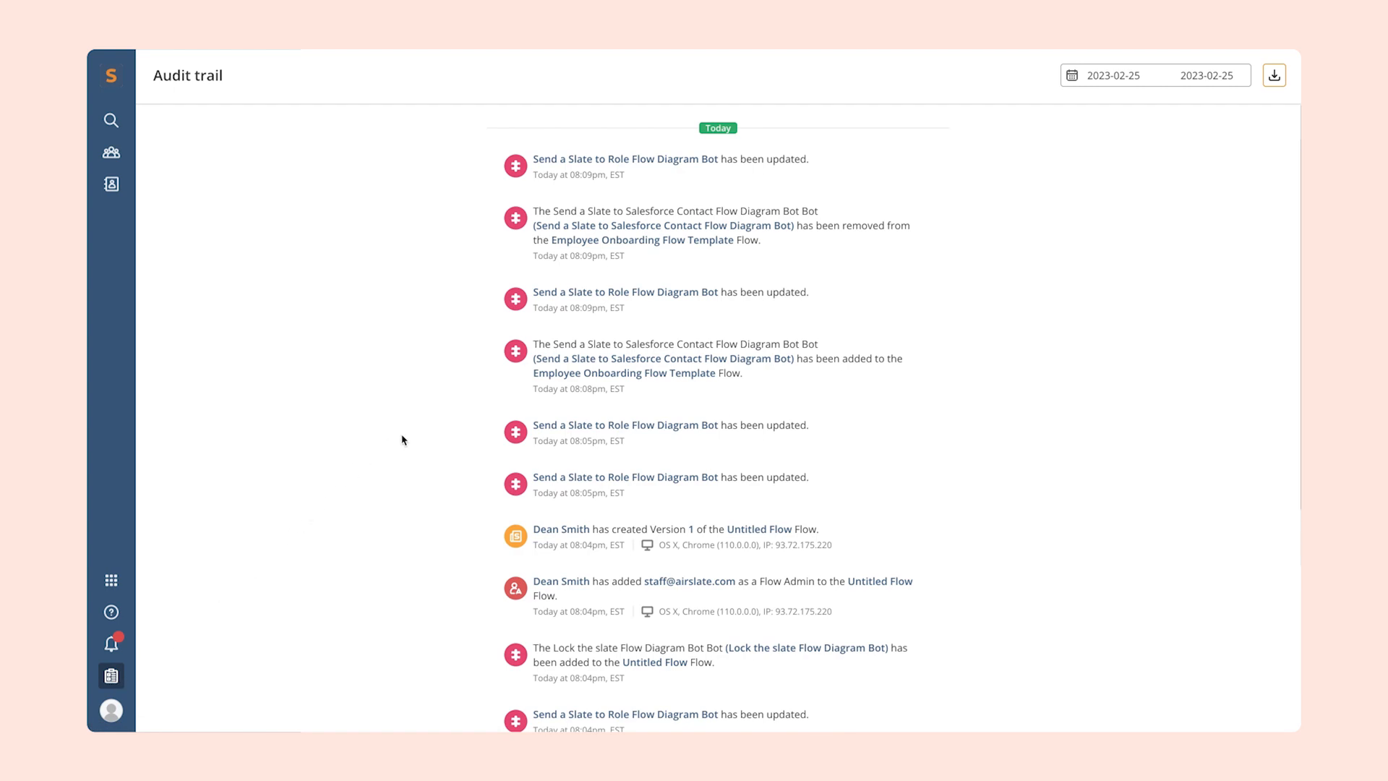
left_click(1148, 74)
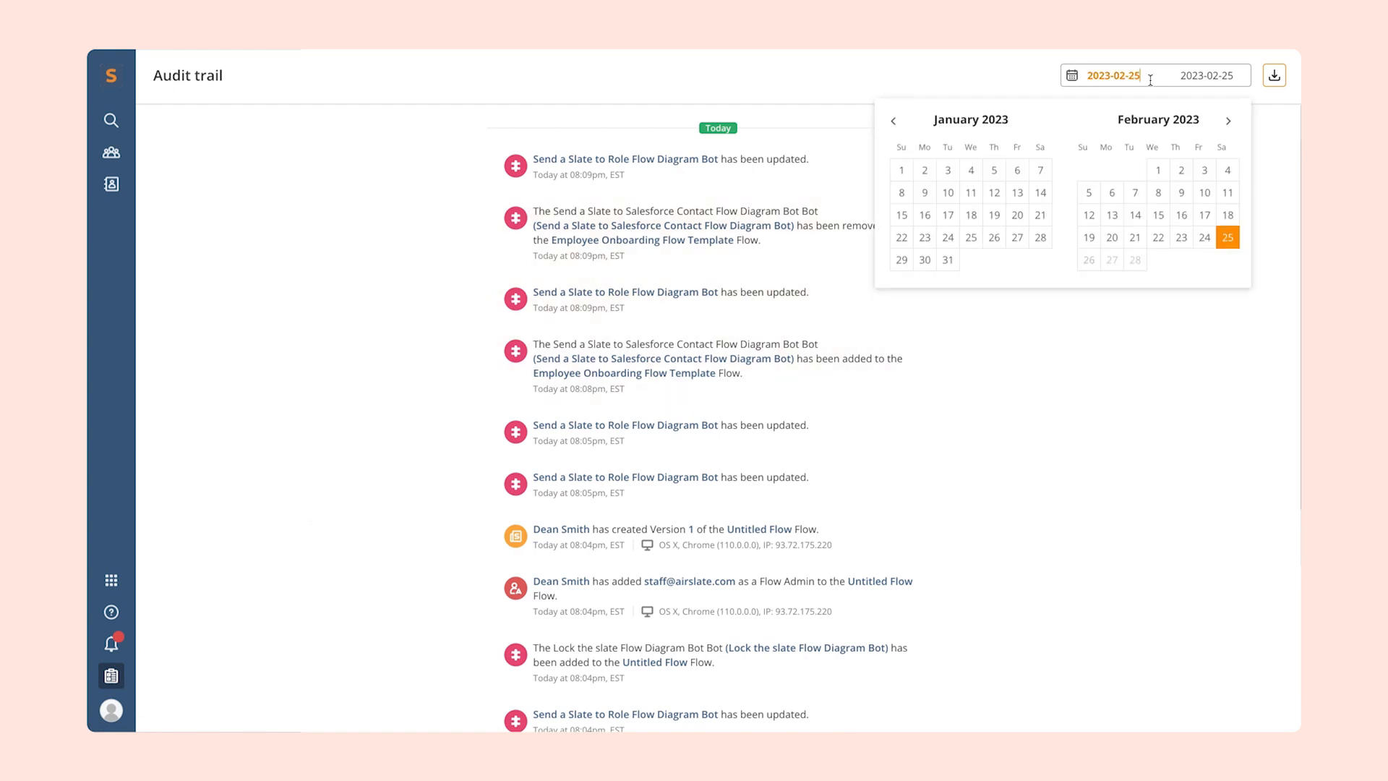
left_click(1089, 215)
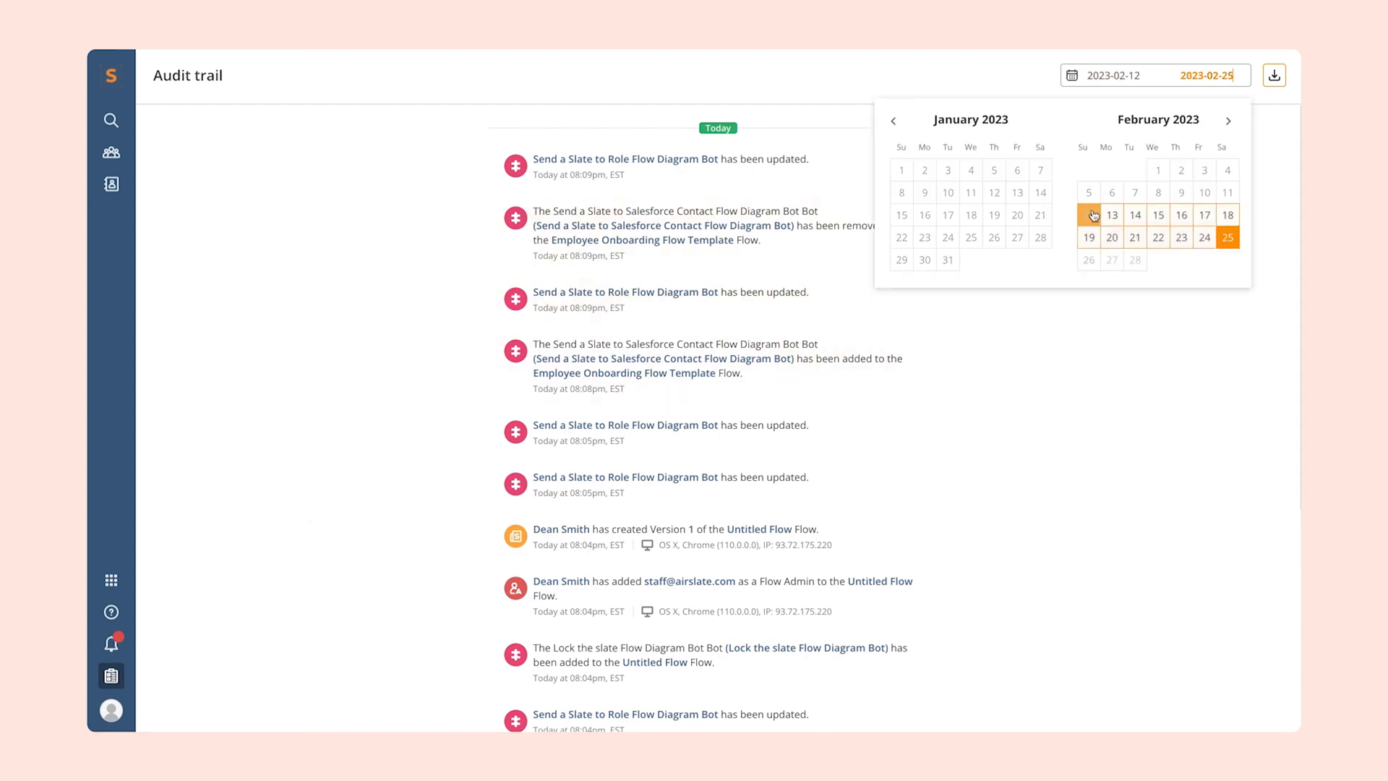
left_click(1135, 237)
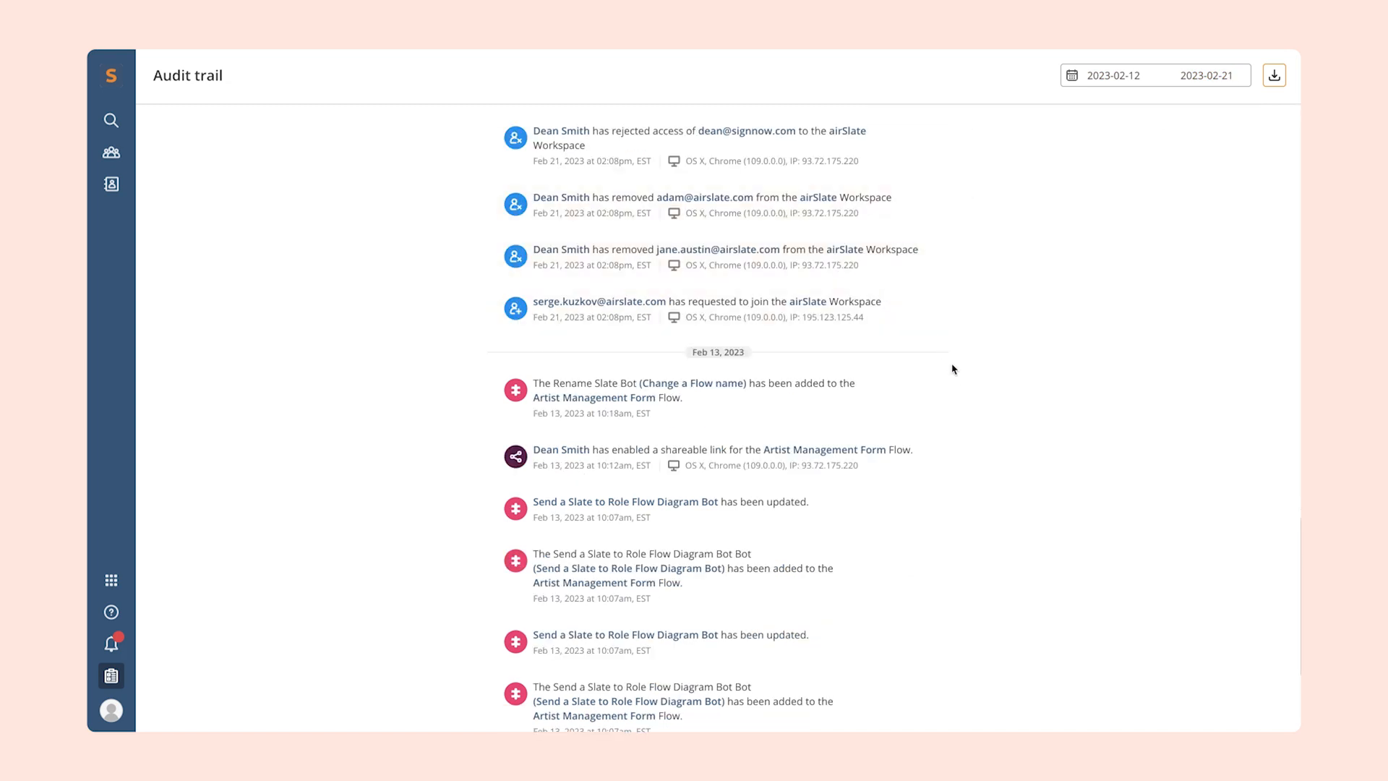
- Review the filtered audit trail entries and export them as a PDF
scroll(954, 387, "down", 3)
scroll(954, 387, "down", 1)
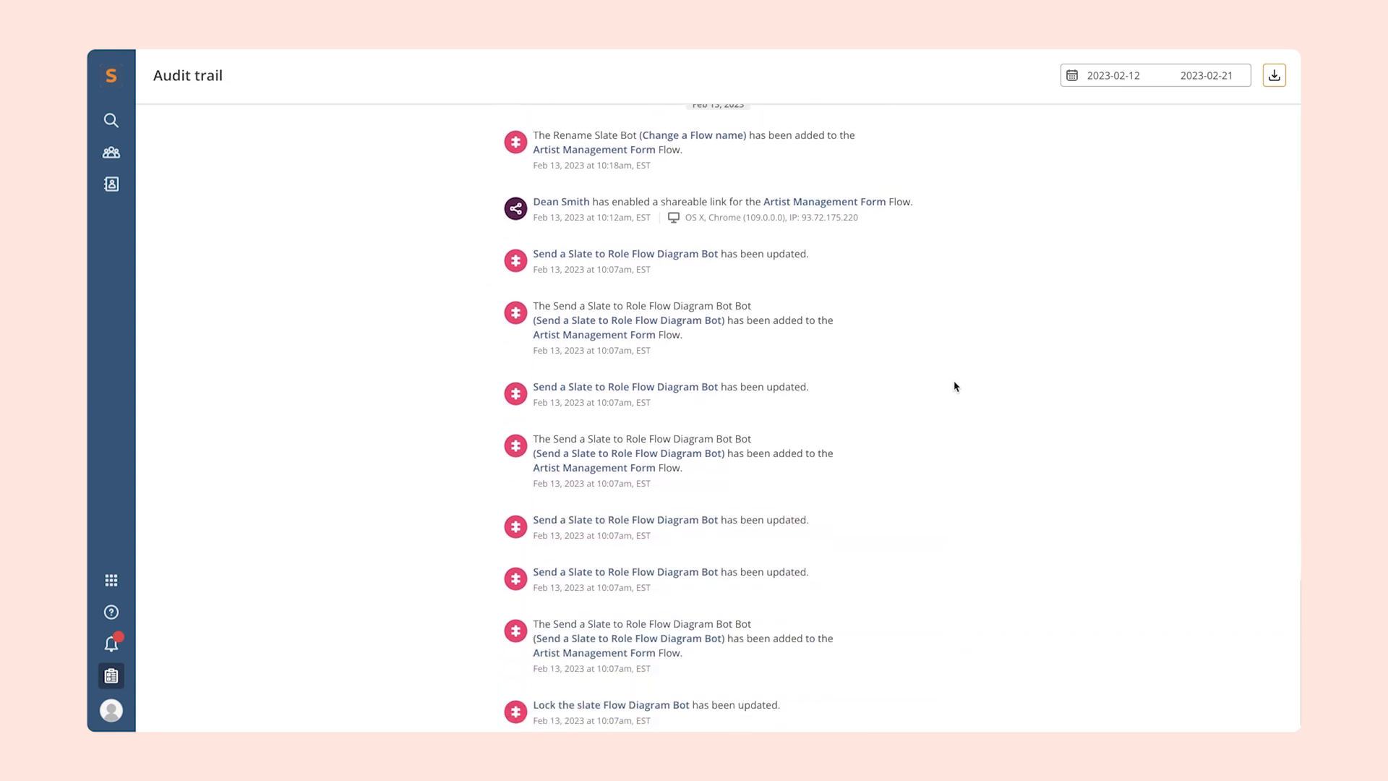
left_click(1274, 75)
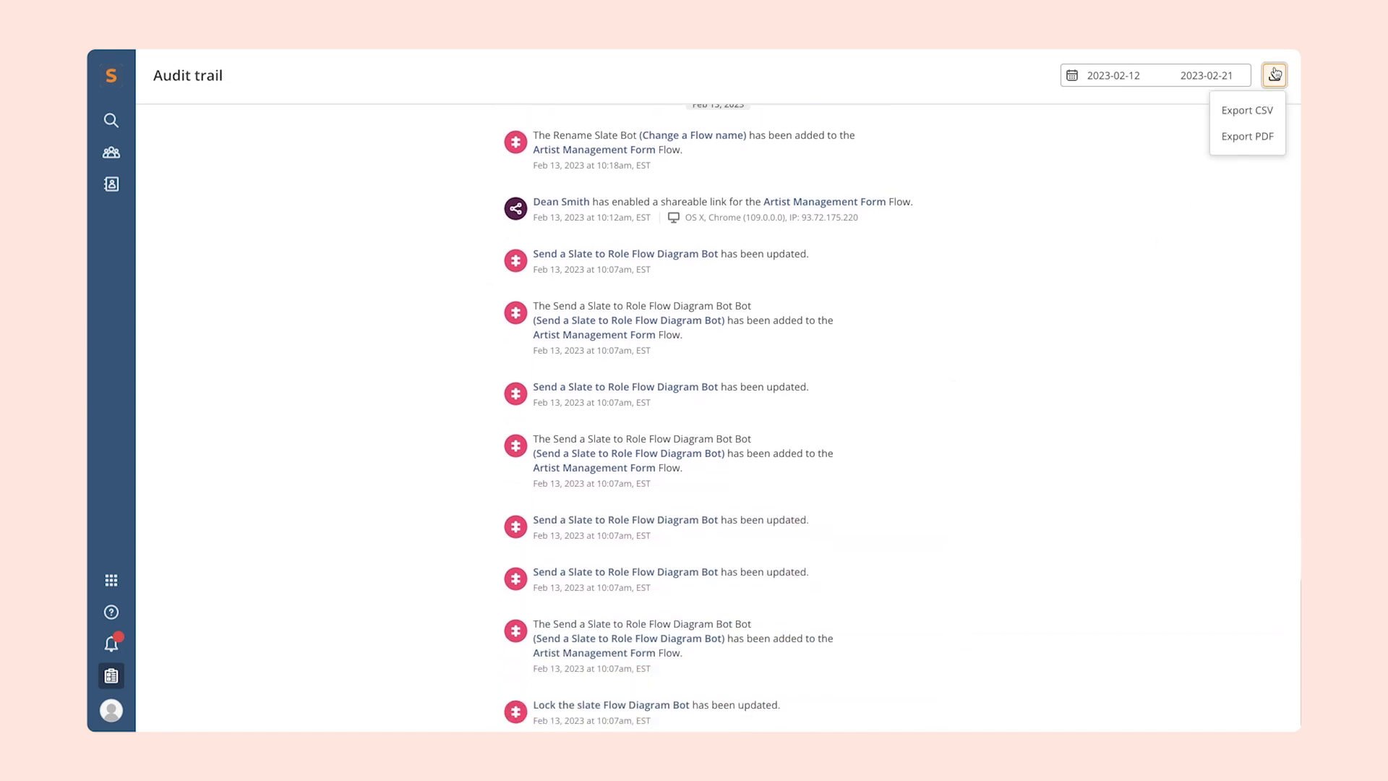
left_click(1264, 137)
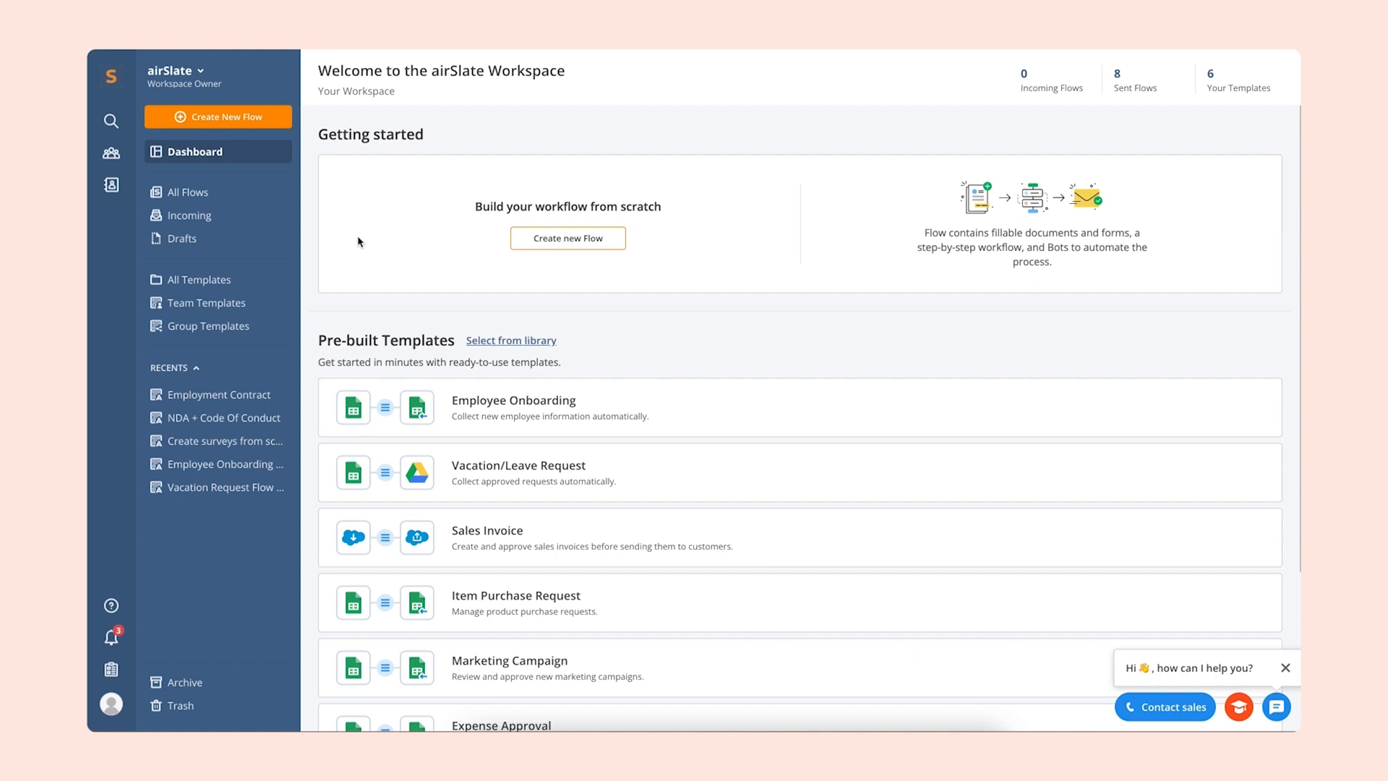
- Browse the pre-built template library and open the details of the Contract Management Flow in the Contract management category
left_click(532, 348)
scroll(384, 500, "down", 4)
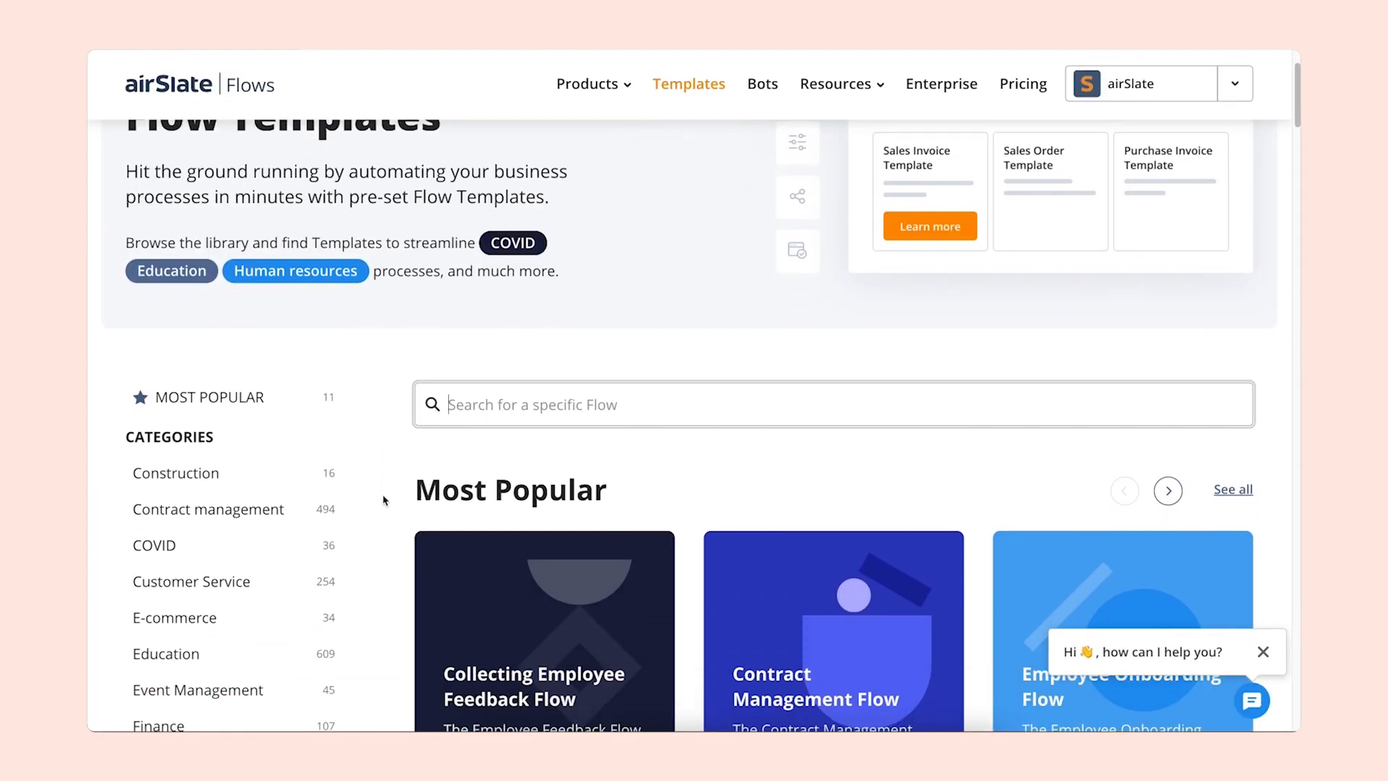
scroll(383, 501, "down", 7)
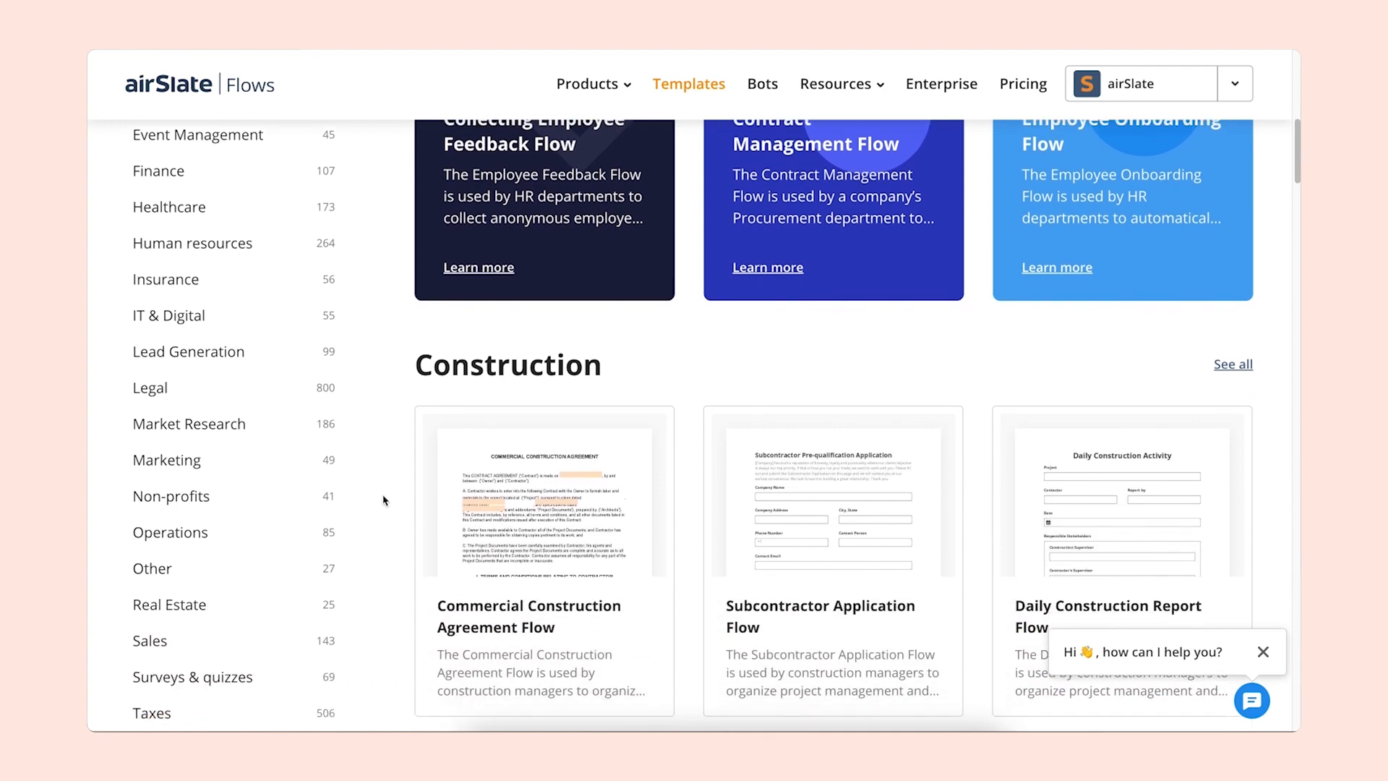
scroll(383, 501, "down", 6)
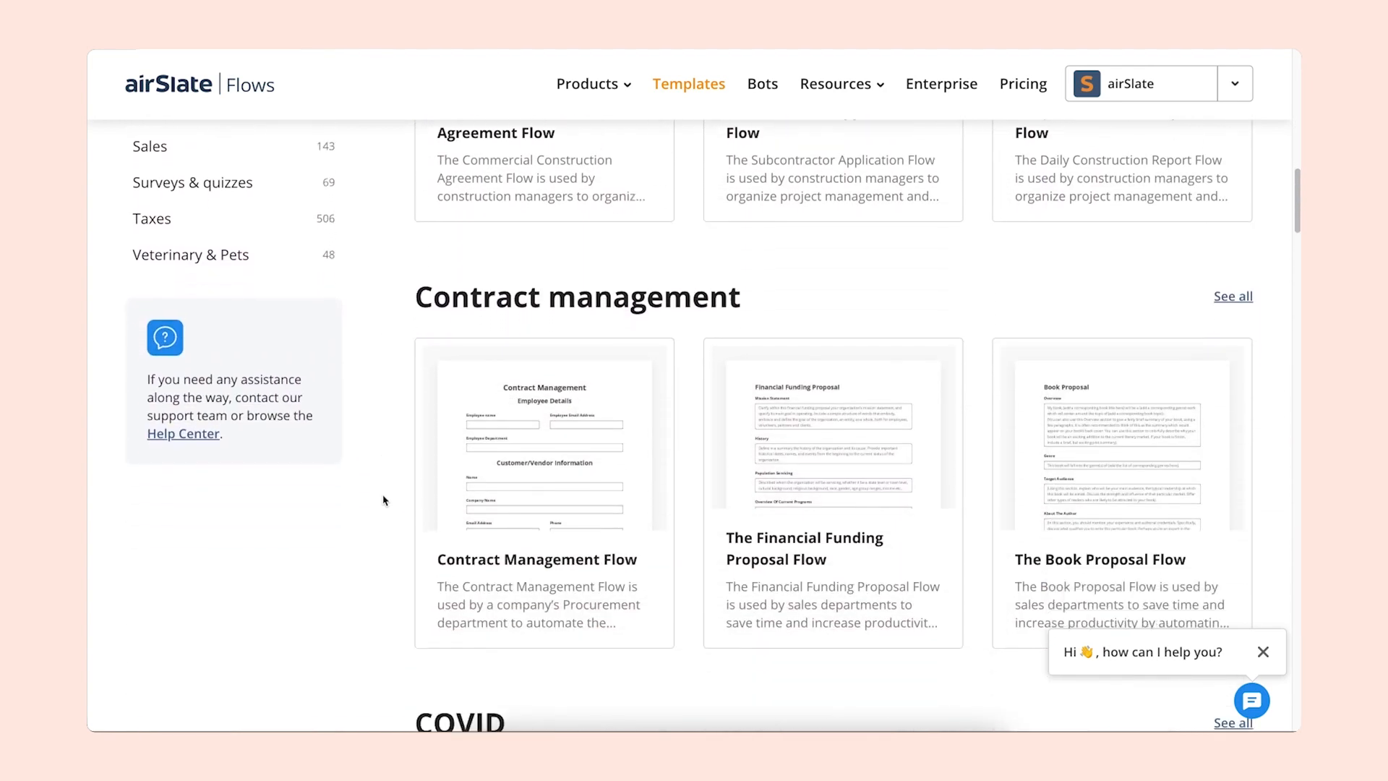
mouse_move(480, 484)
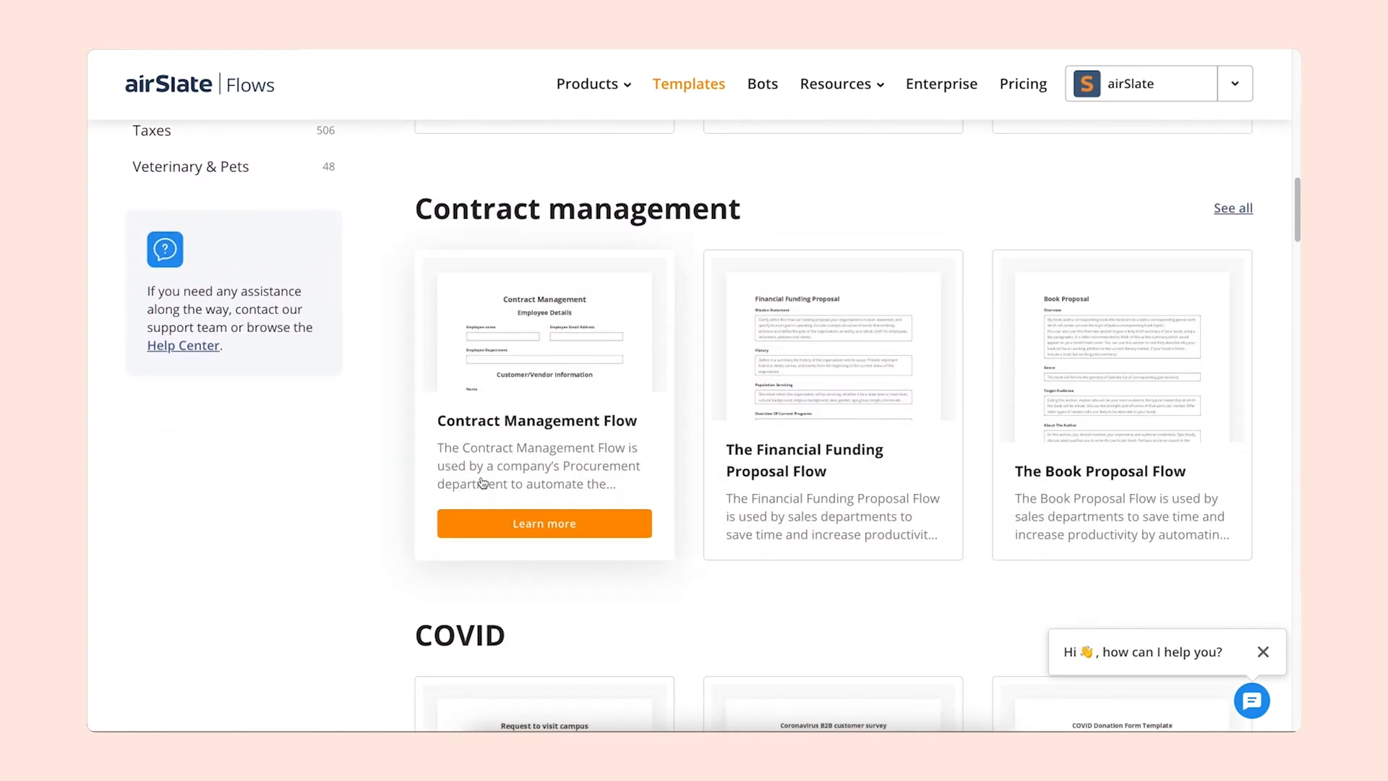
left_click(489, 529)
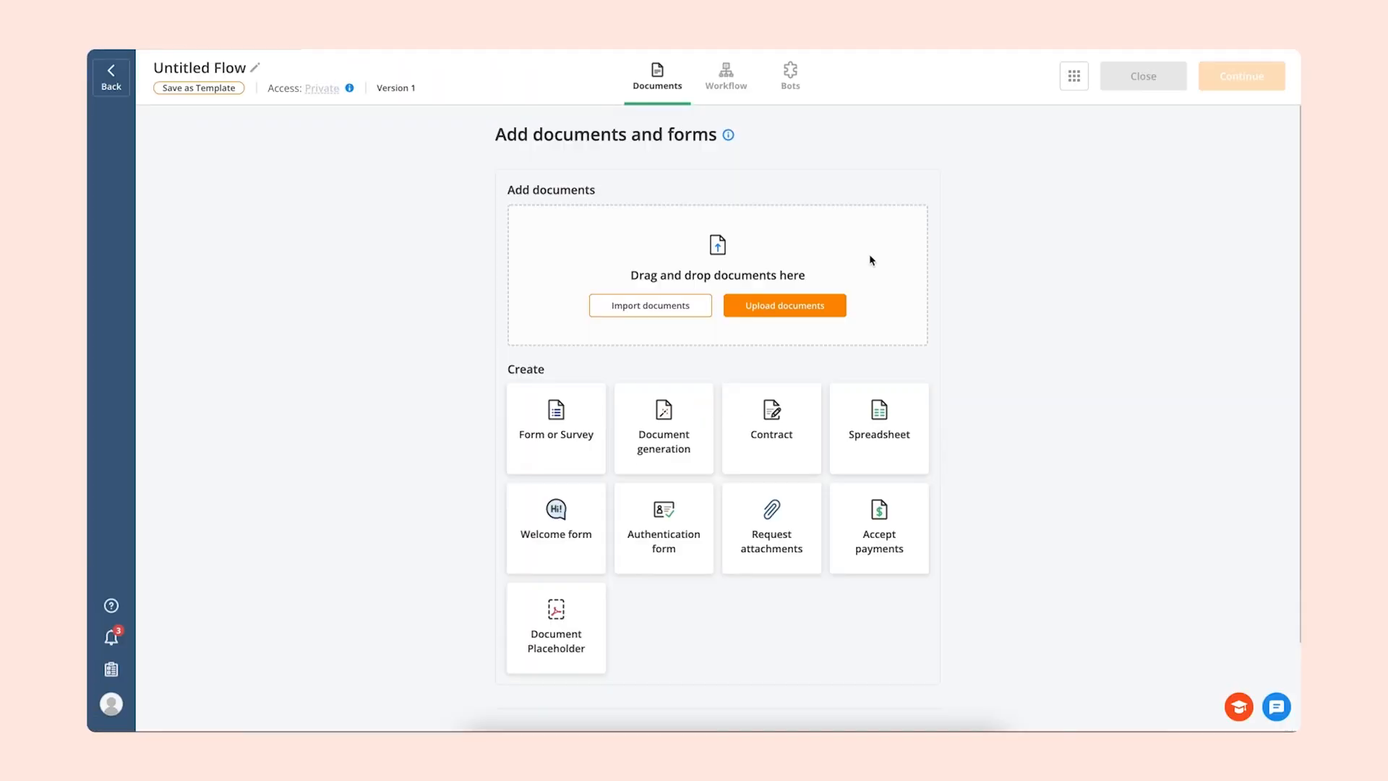
- Upload the Employment Contract document to the new Flow and open it for adding fillable fields
left_click(822, 307)
double_click(646, 306)
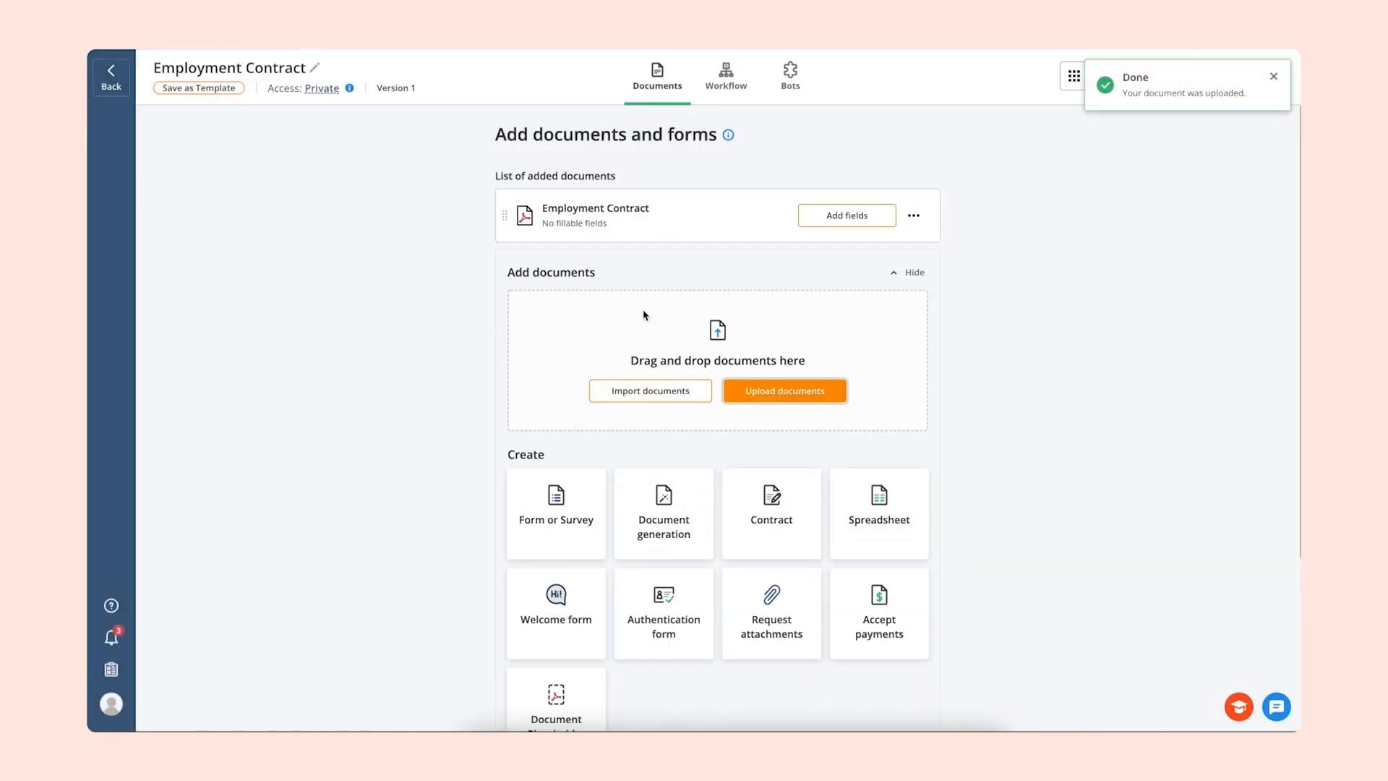
left_click(809, 217)
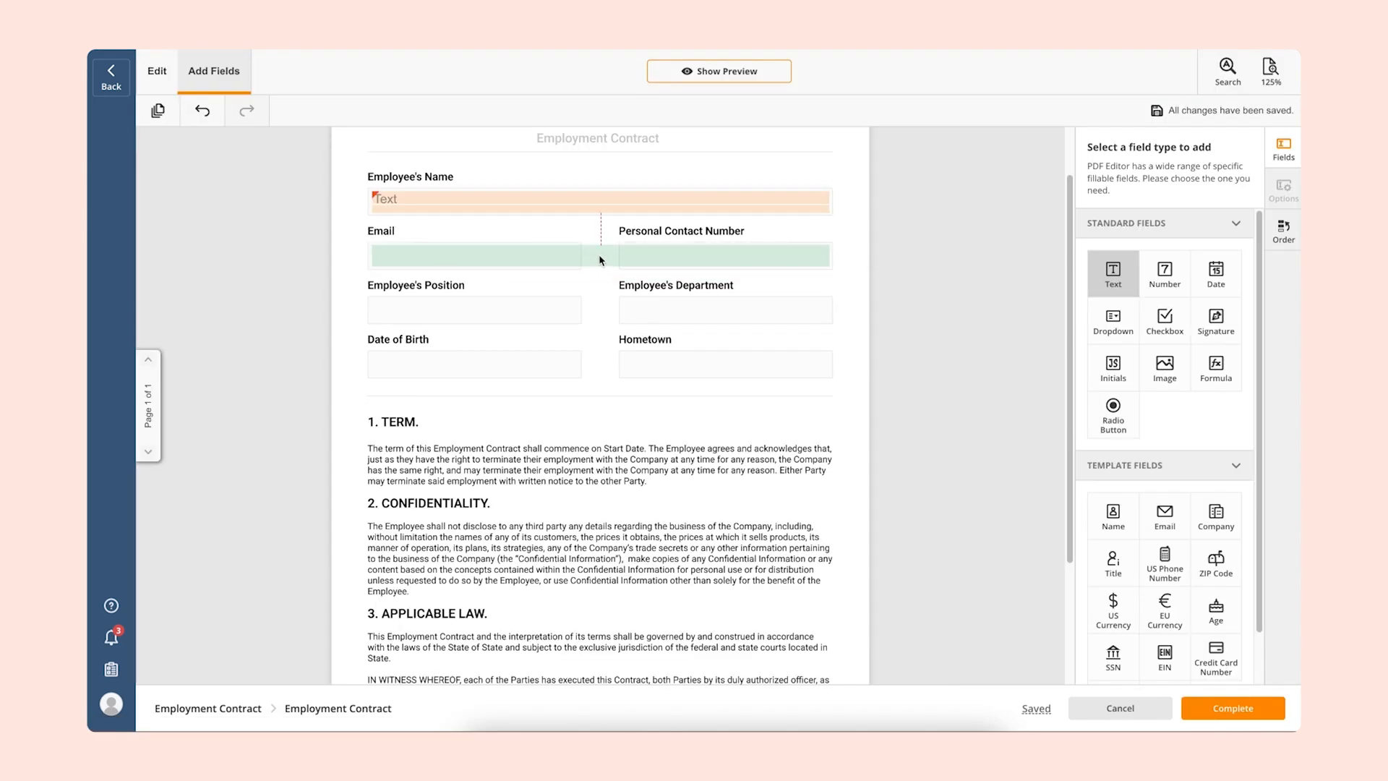
- Fit text fields under Email, Employee's Position, Employee's Department and Hometown, a number field under Personal Contact Number, and a date field under Date of Birth
left_click(673, 261)
left_click_drag(822, 261, 577, 253)
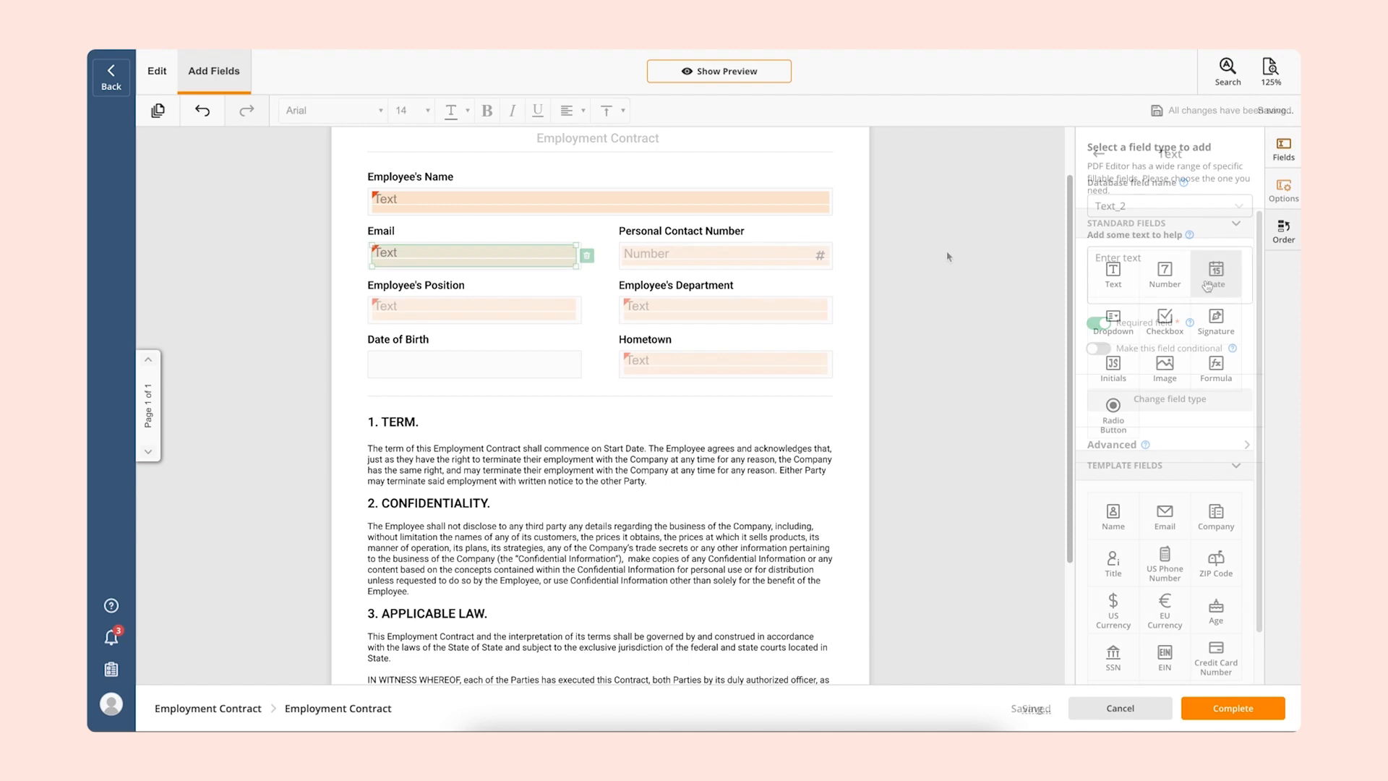
left_click(1216, 272)
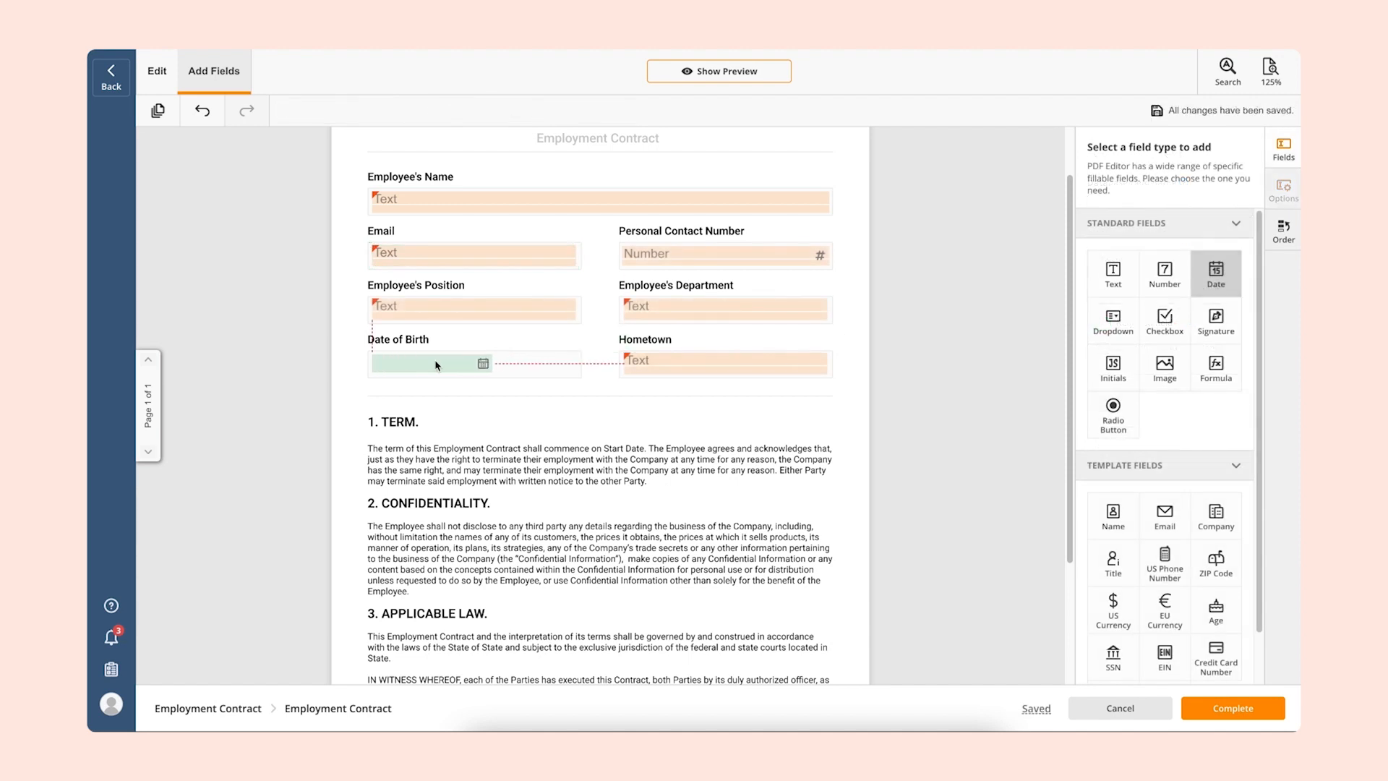
left_click(477, 367)
left_click_drag(492, 364, 579, 364)
left_click(652, 418)
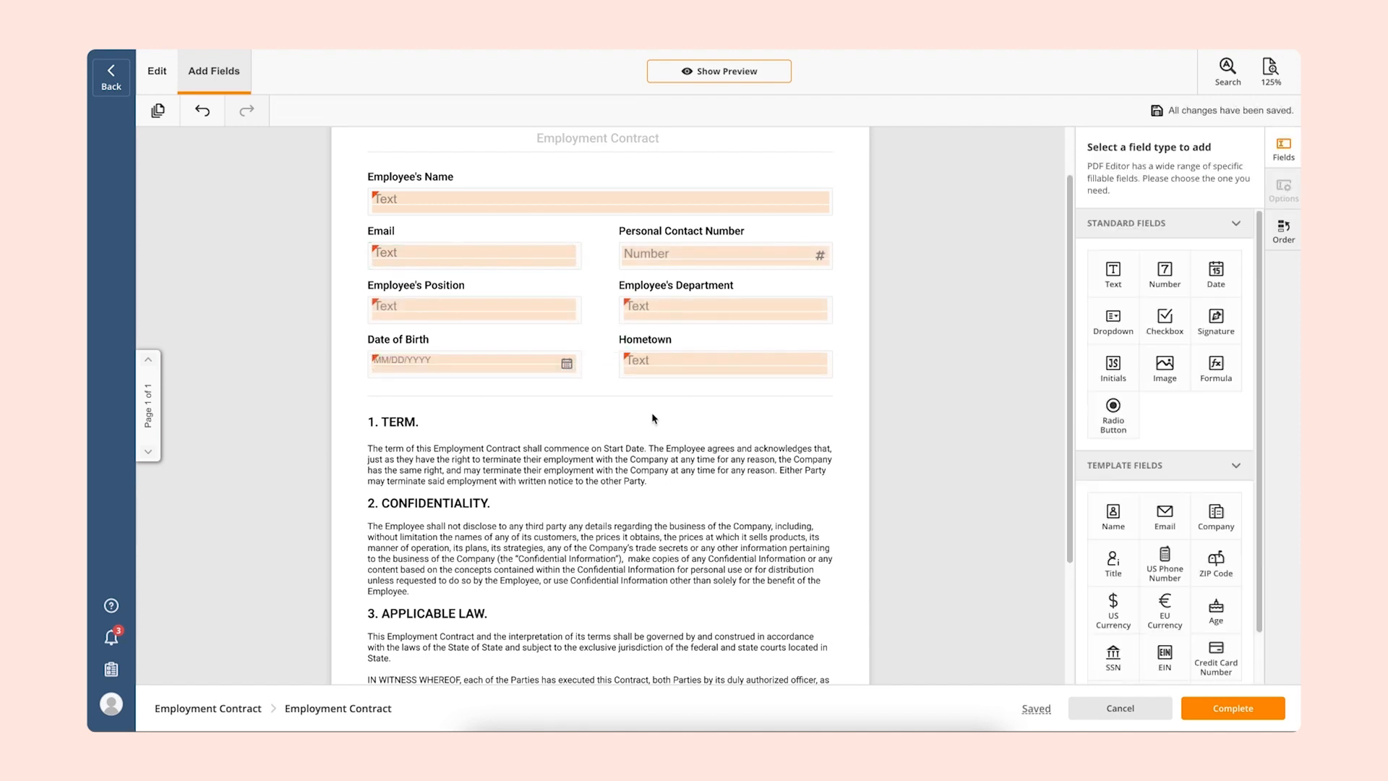
- Add a signature field beside Employee's Signature and a date field beside Date of Signing, resized to fit the space
scroll(652, 418, "down", 3)
left_click(1215, 322)
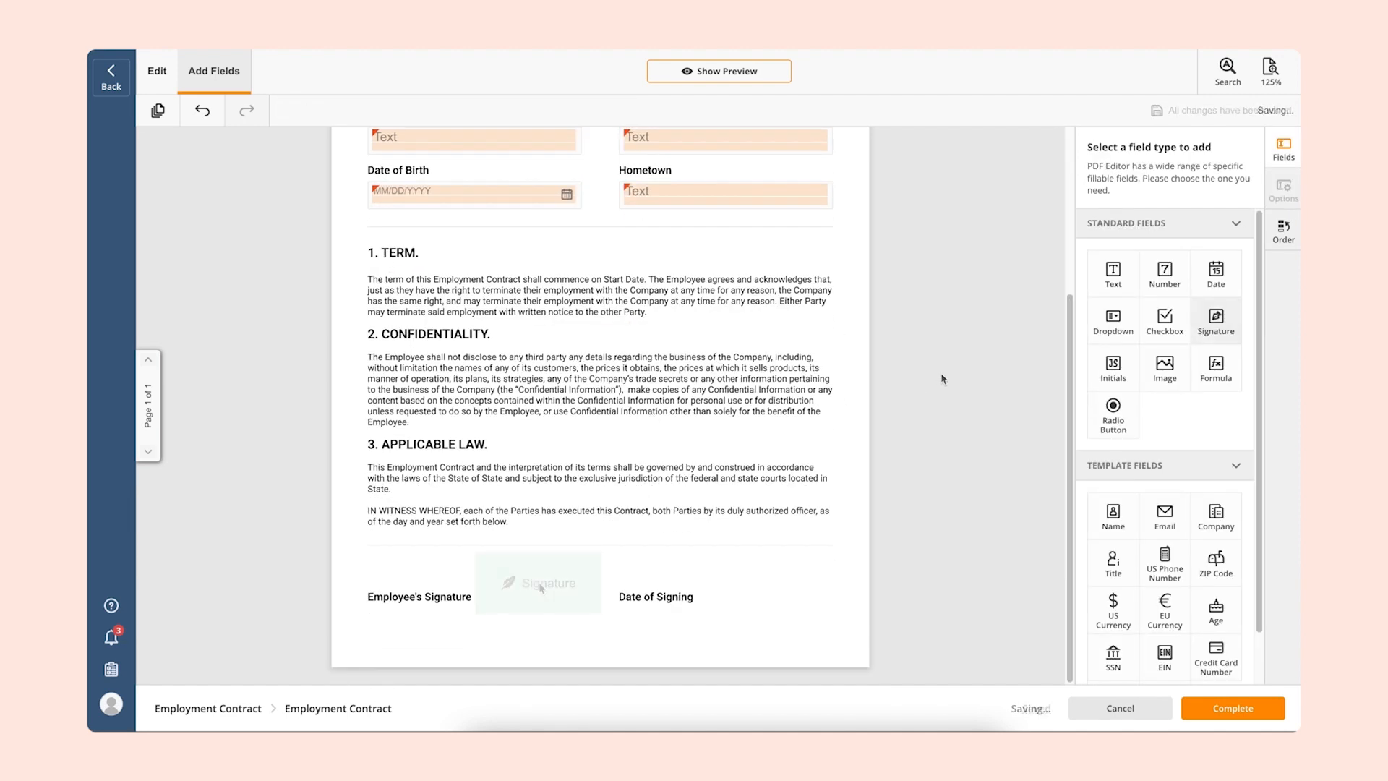
left_click(538, 584)
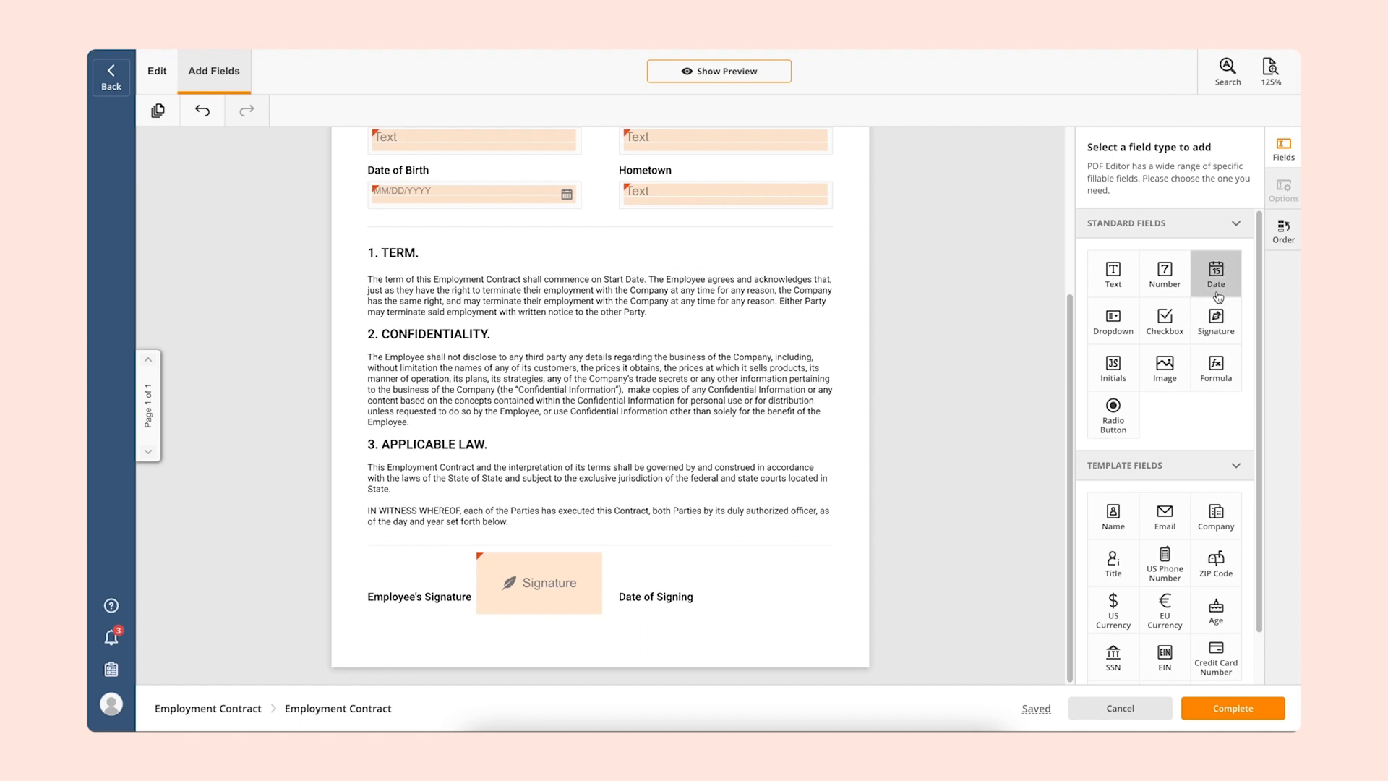
left_click(1217, 295)
left_click(878, 597)
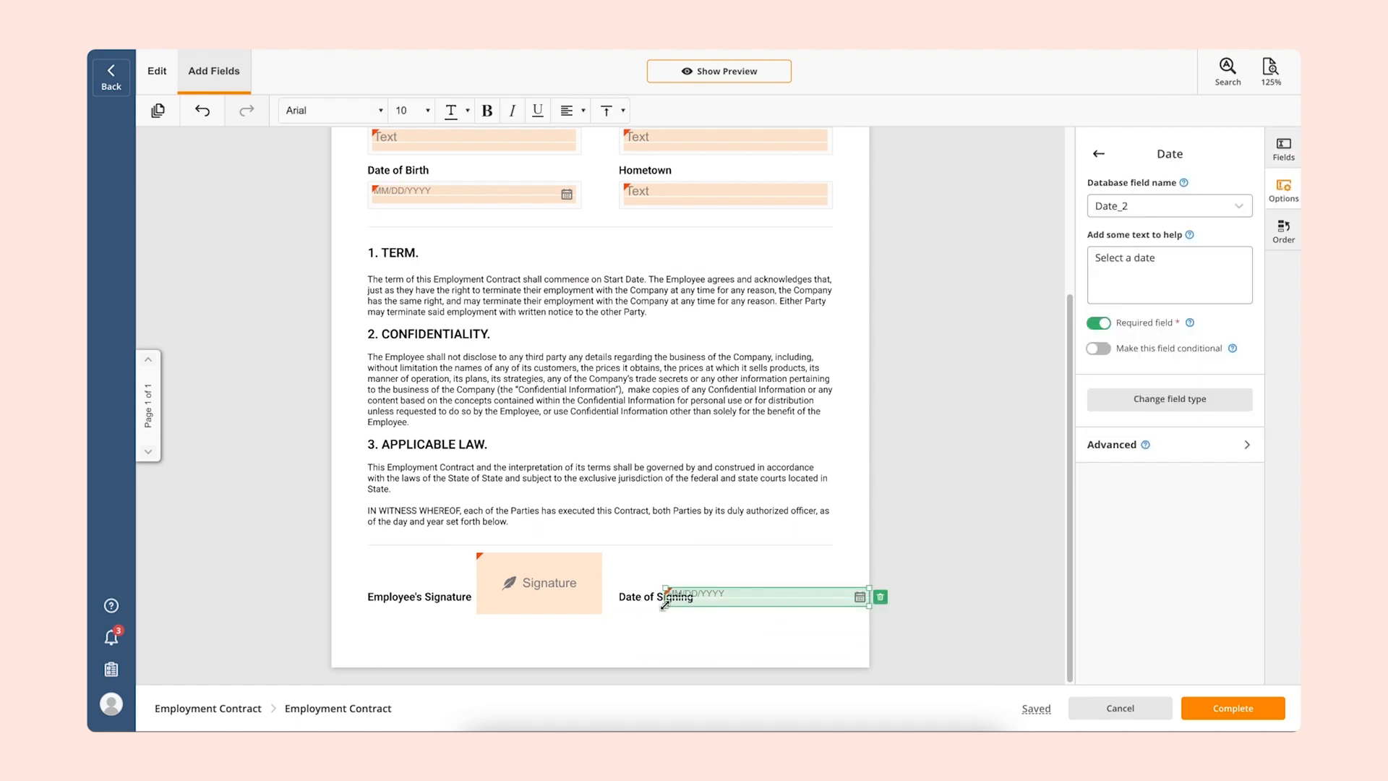
left_click_drag(704, 606, 712, 607)
left_click_drag(870, 587, 799, 607)
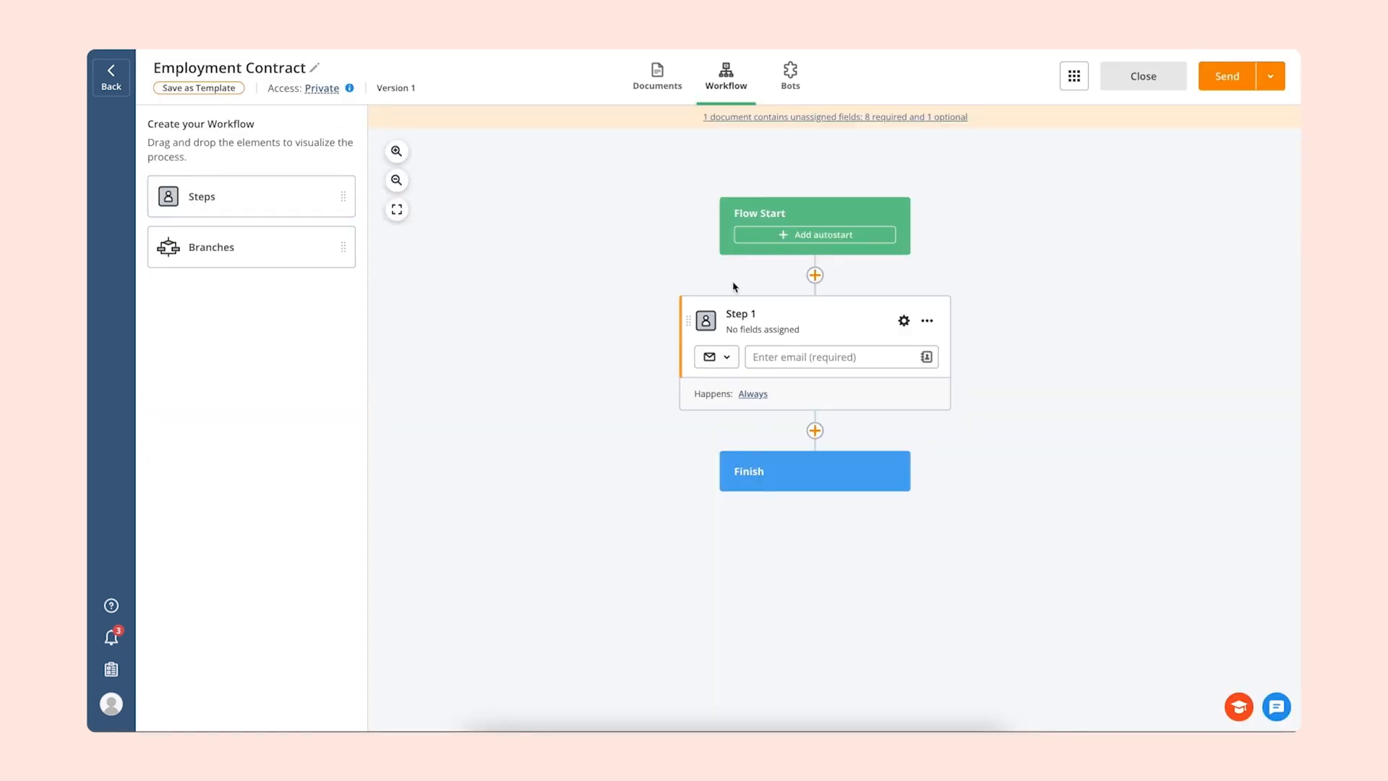
- Add a second step before Finish in the workflow and name the two steps Employee and HR
left_click_drag(263, 204, 812, 449)
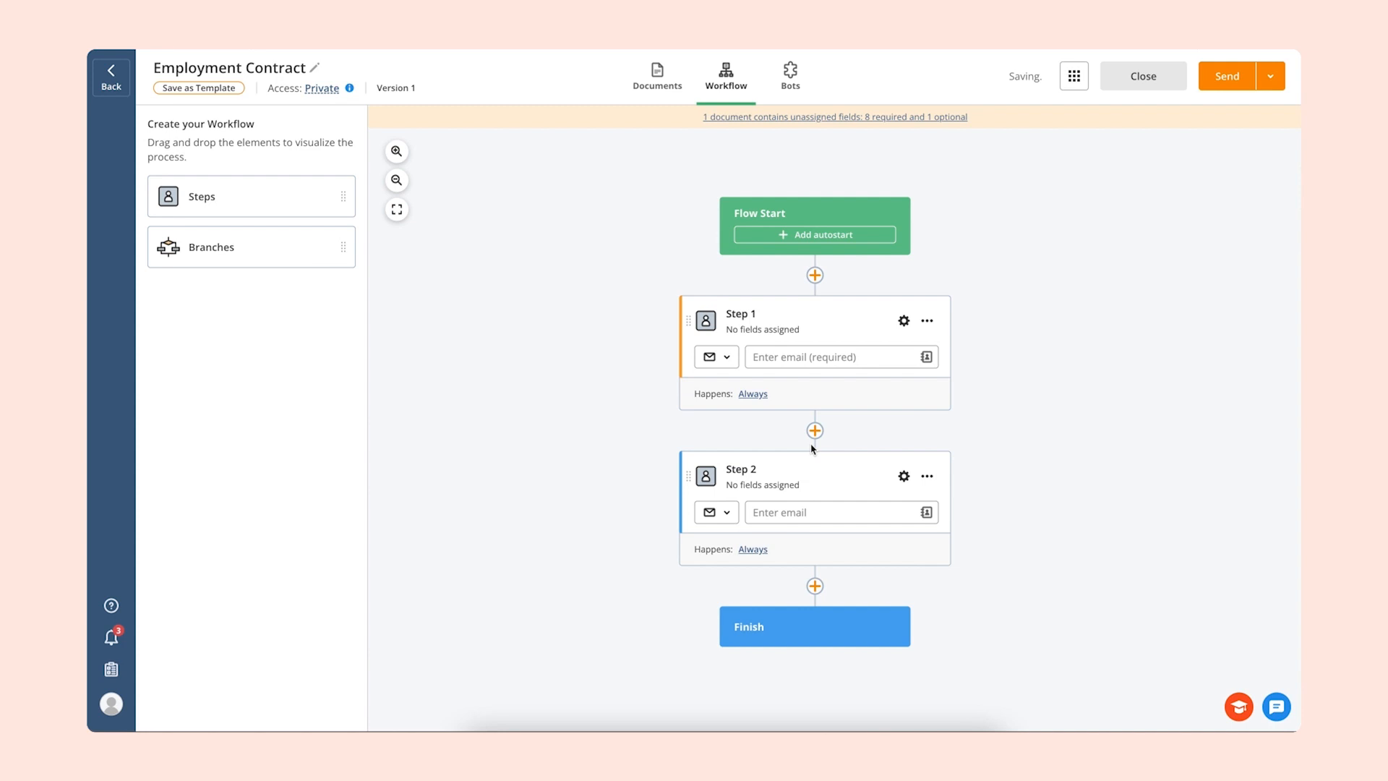
left_click(757, 316)
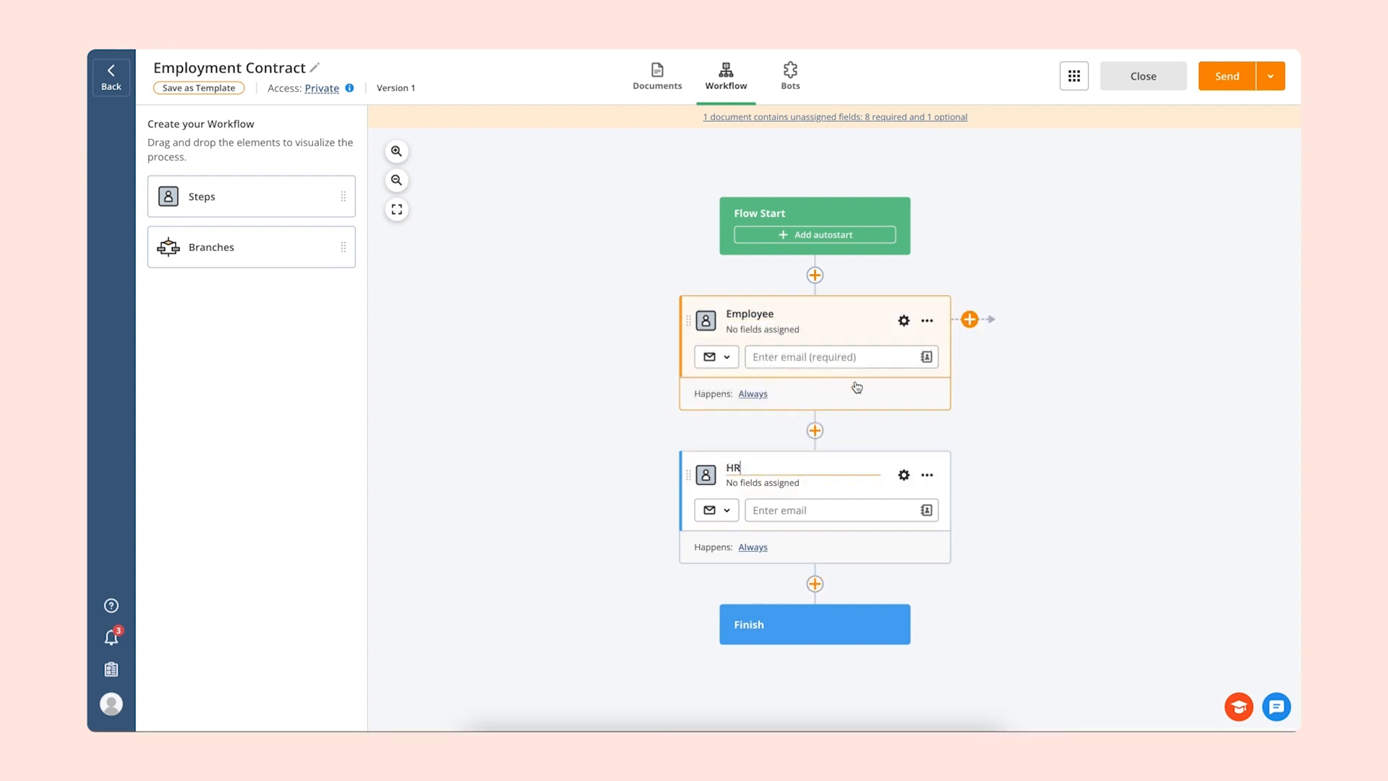
- Assign all nine Employment Contract fields to the Employee step and leave its settings
left_click(903, 323)
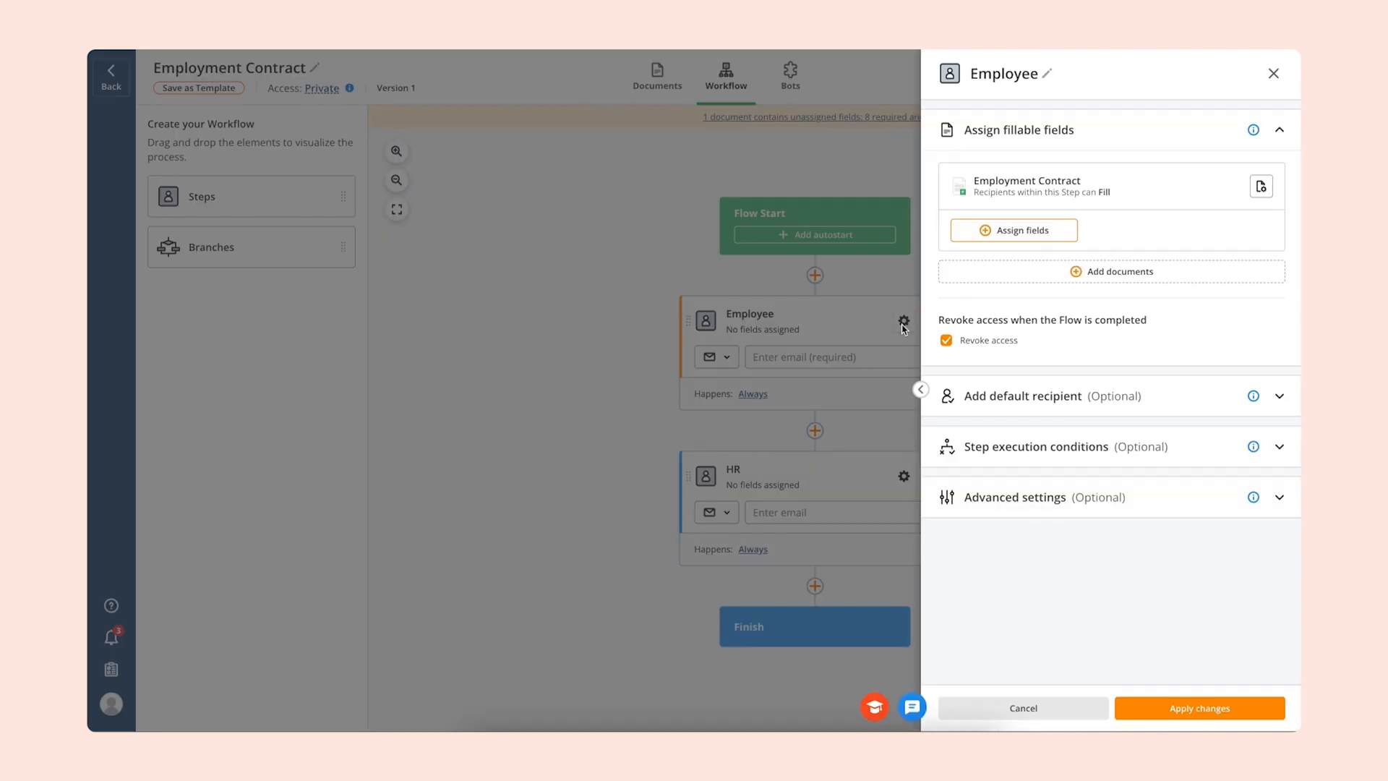
left_click(971, 232)
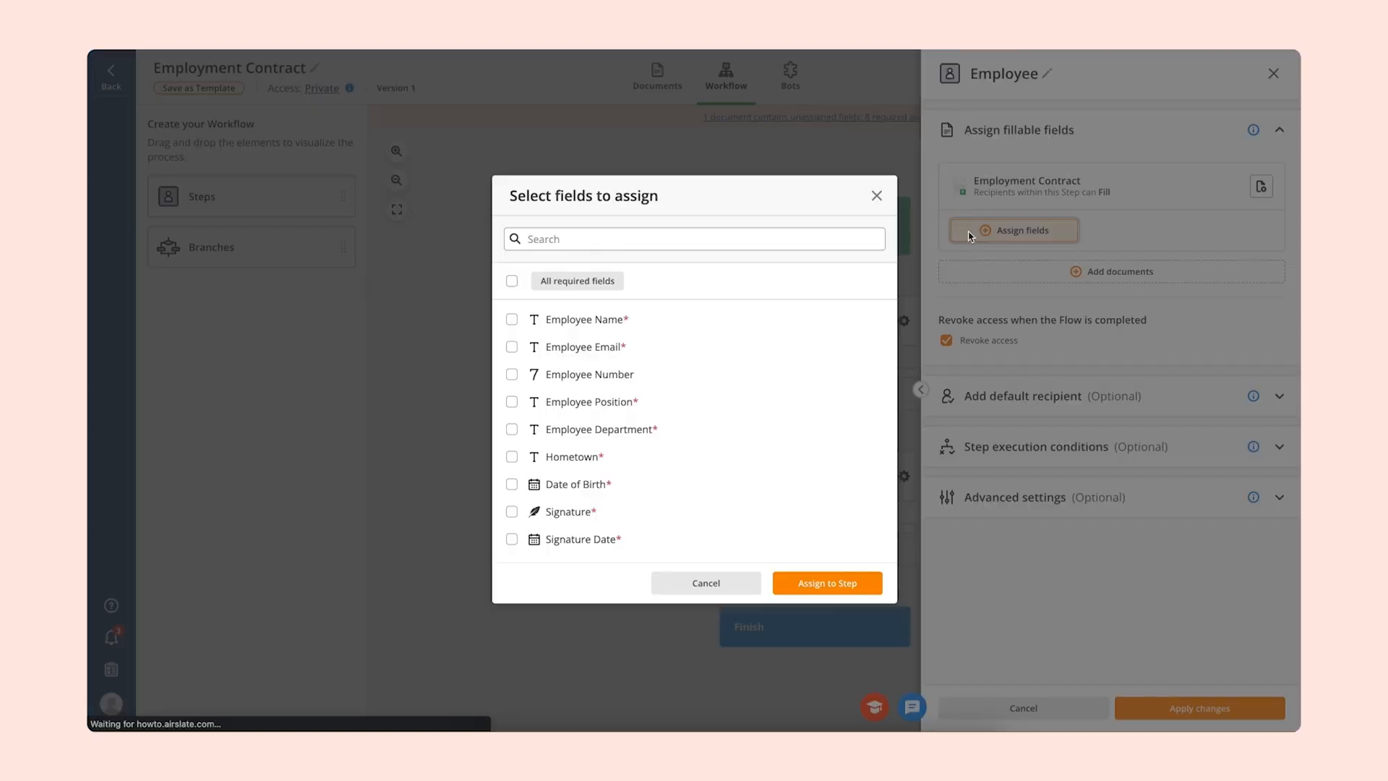
left_click(512, 280)
left_click(801, 589)
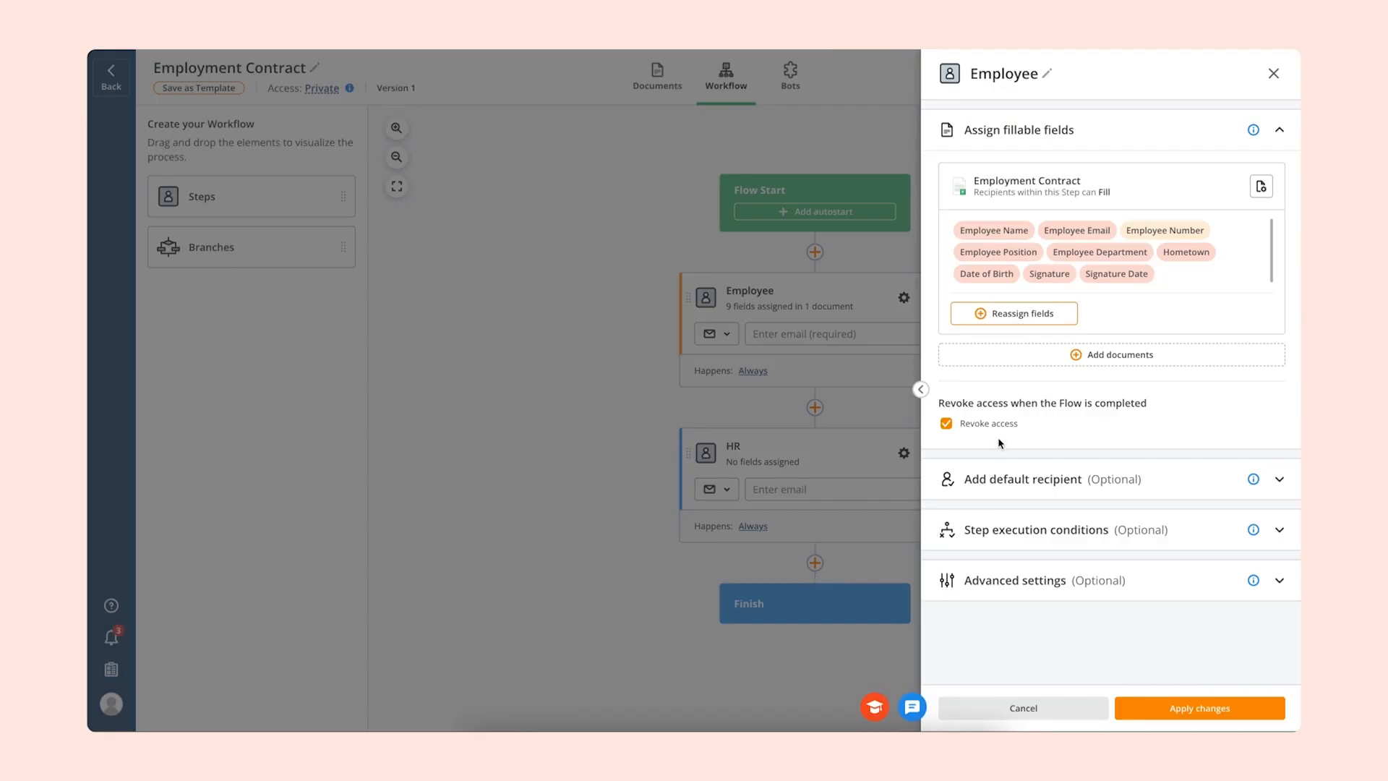
left_click(709, 417)
- Insert a Branches element directly after the Employee step
left_click_drag(286, 246, 868, 421)
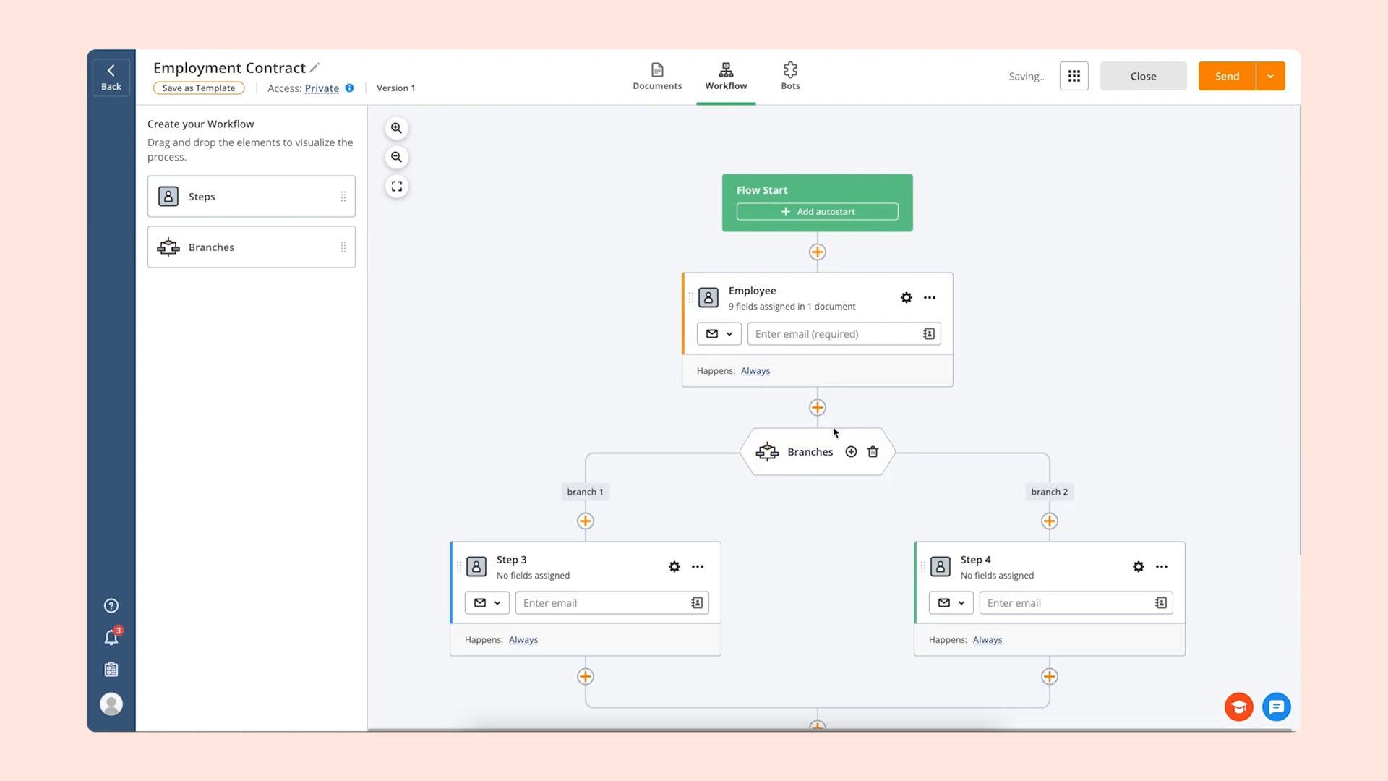
- Install the Email on Documents Completion Bot from the Email automation category in the Flow
left_click(790, 72)
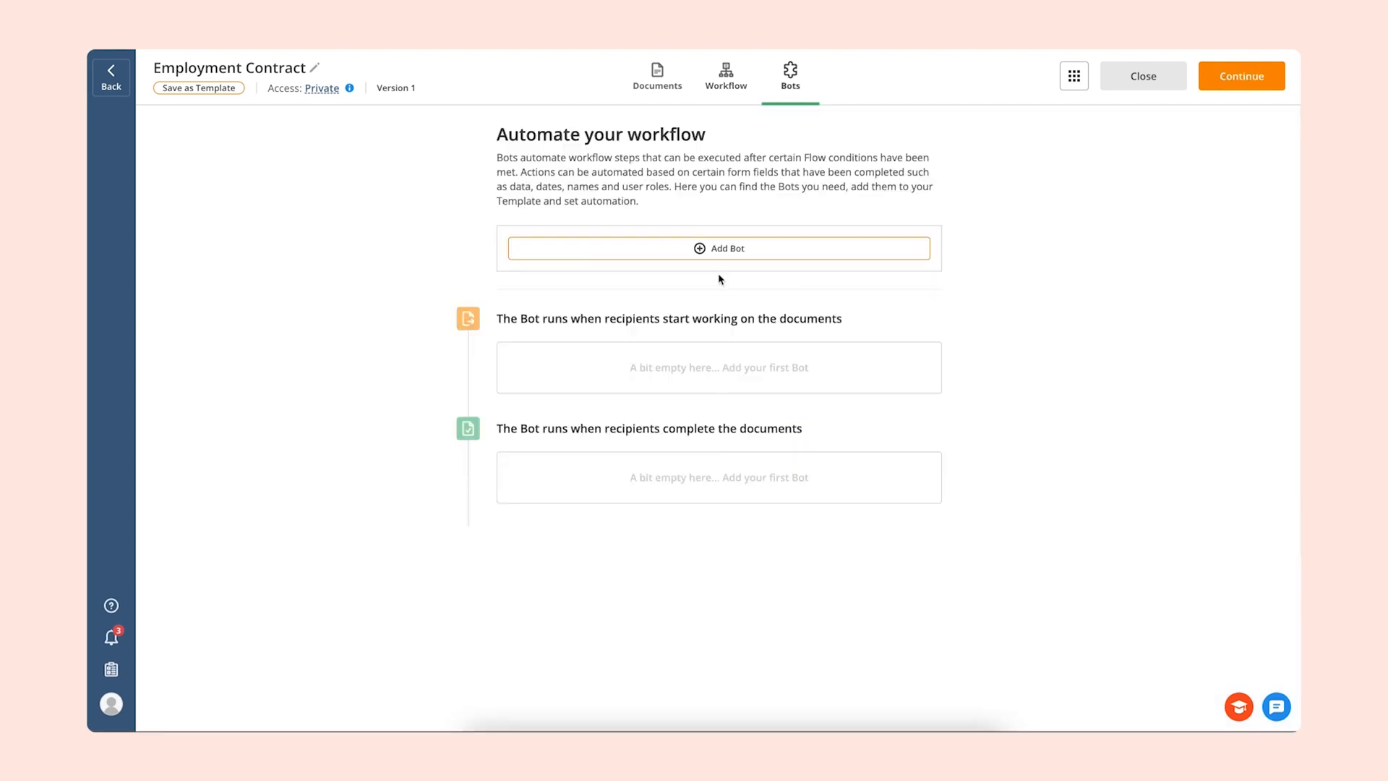
left_click(722, 249)
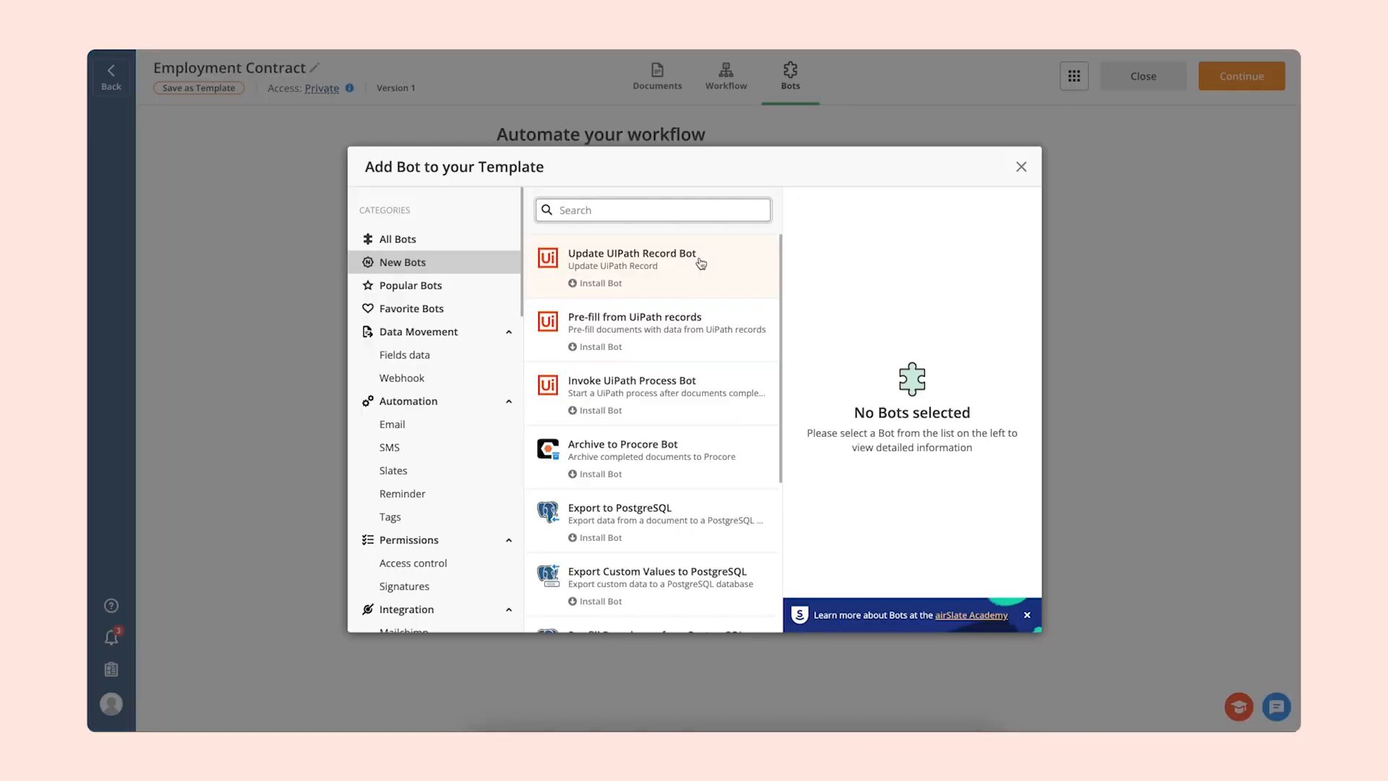
left_click(487, 430)
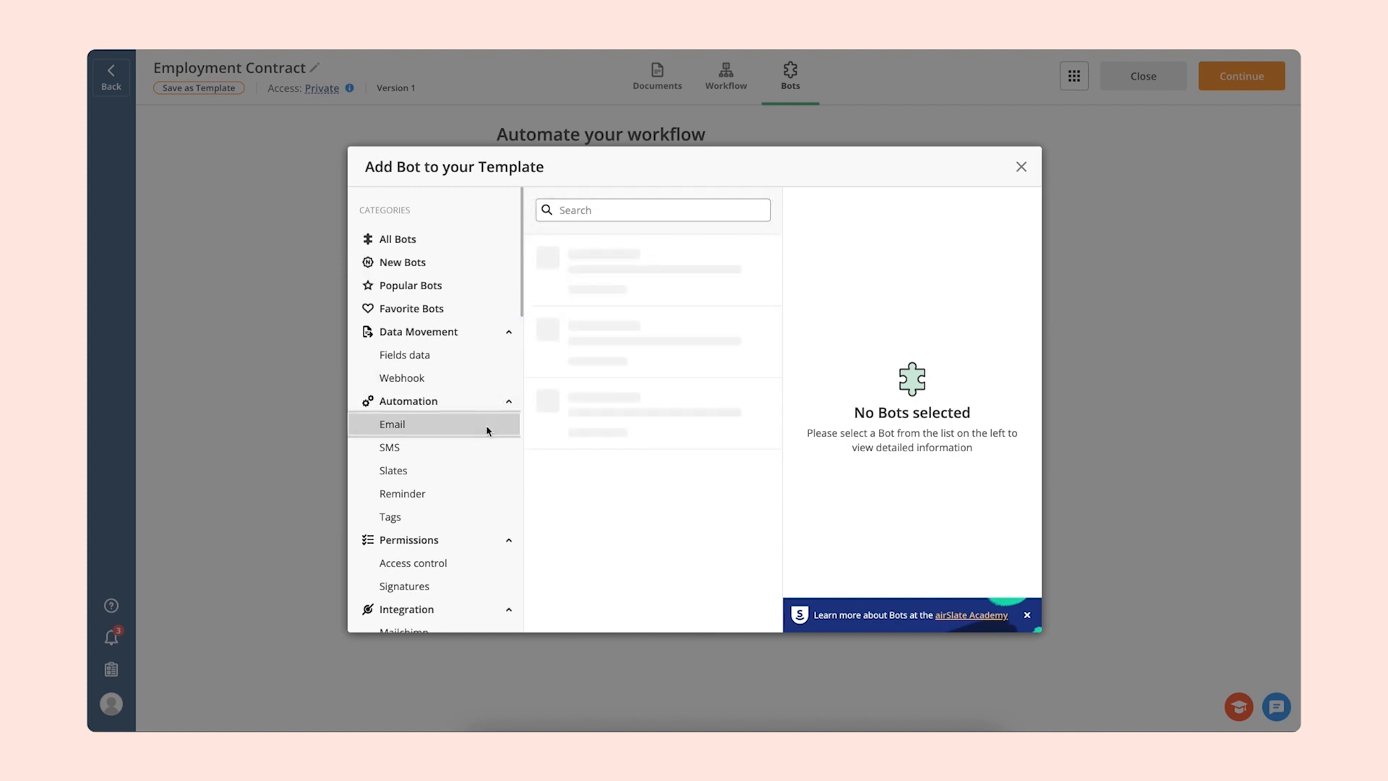
left_click(604, 320)
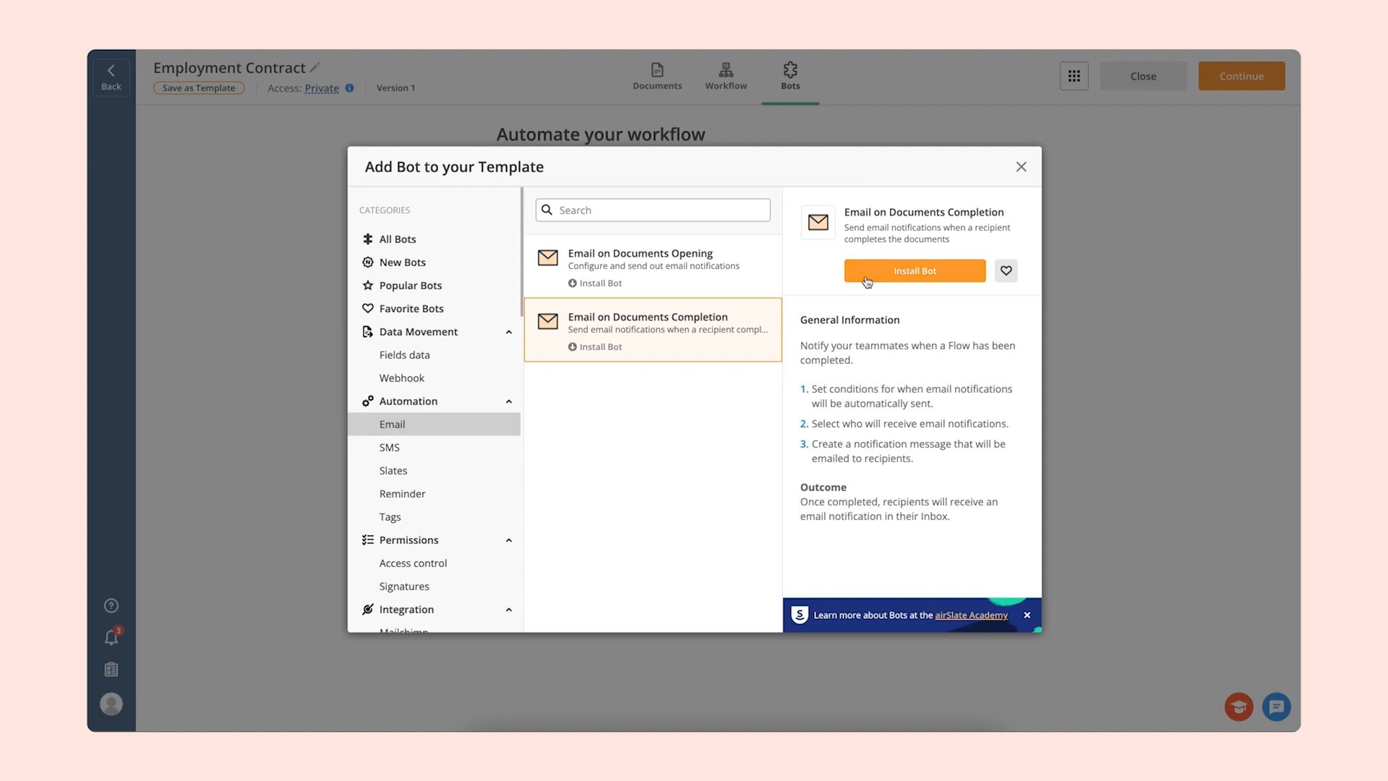
left_click(868, 280)
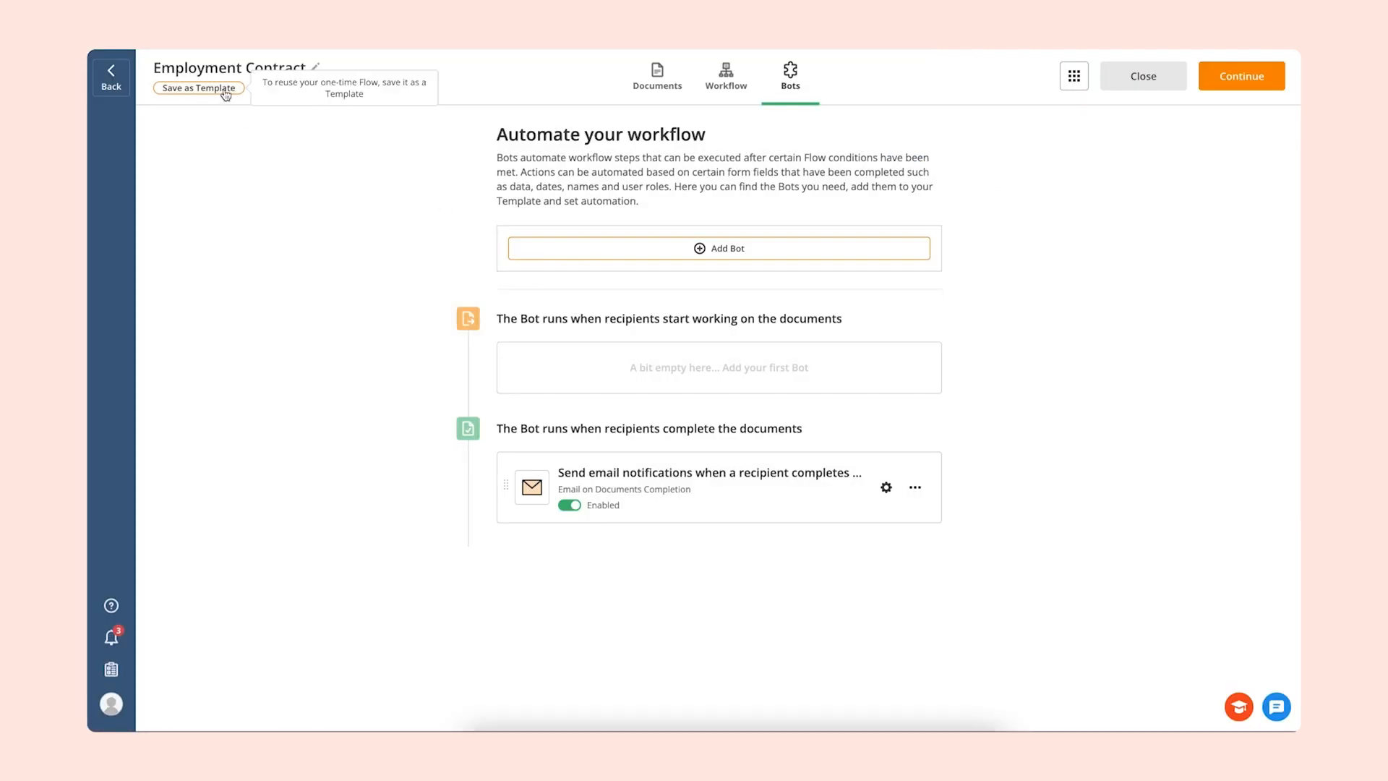
- Save the Employment Contract Flow as a reusable template
left_click(226, 91)
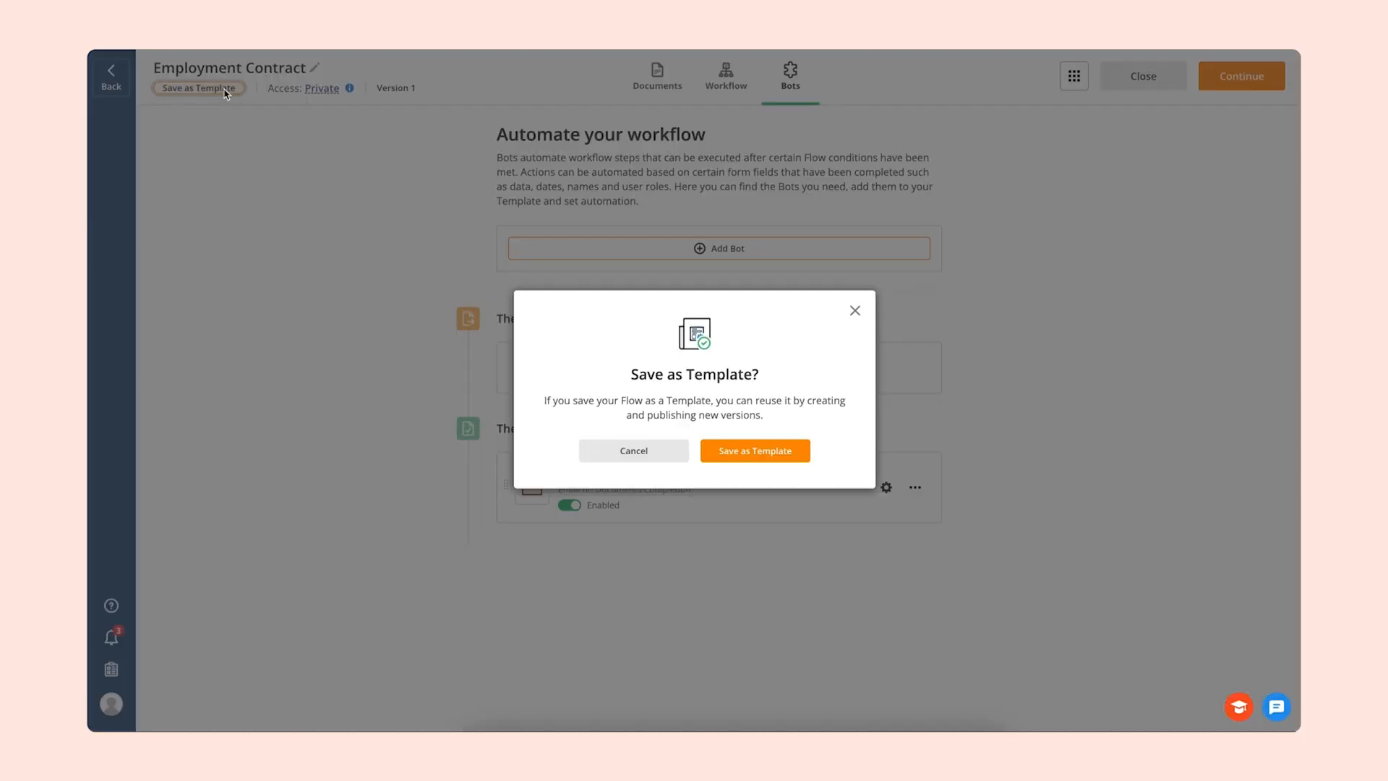
left_click(734, 449)
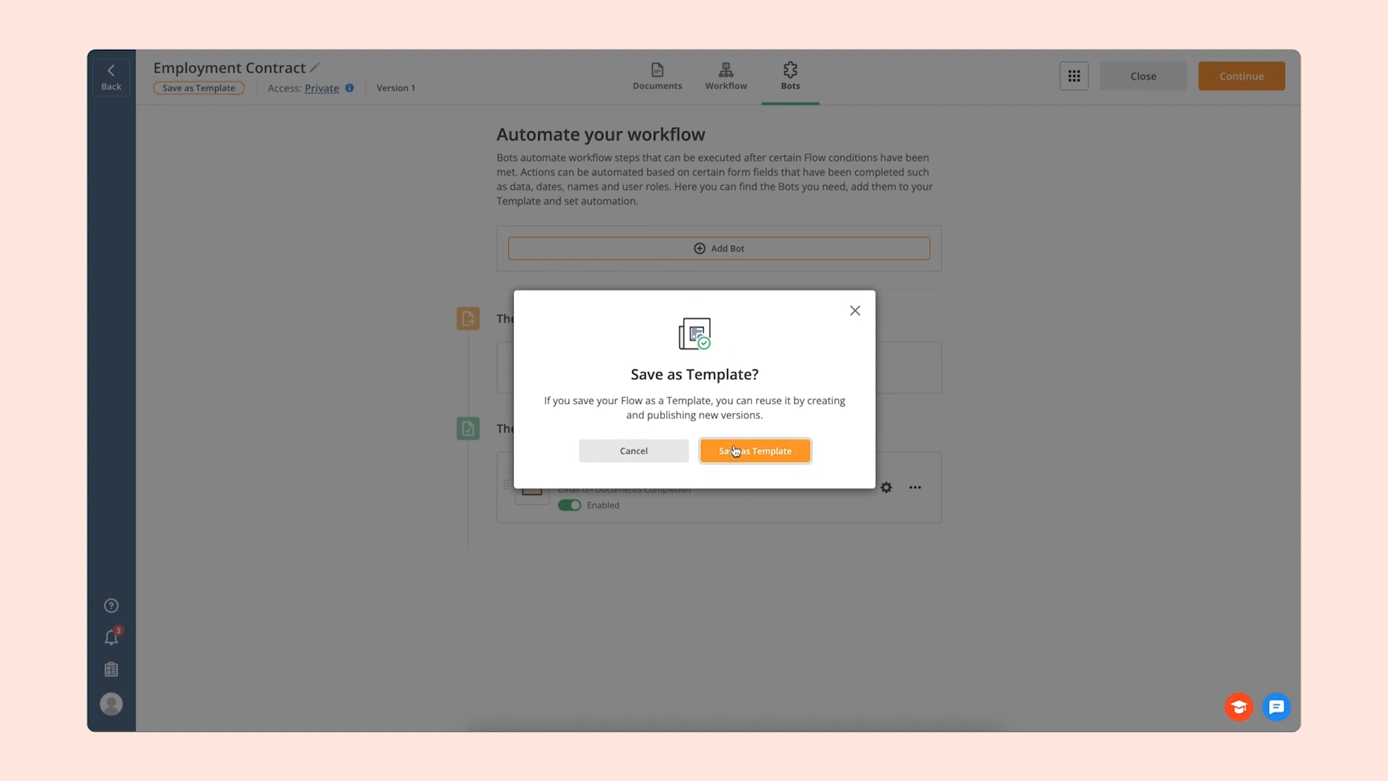
- Turn on the shareable link for the Employment Contract template's Employee step, copy the link and apply the start settings
left_click(726, 81)
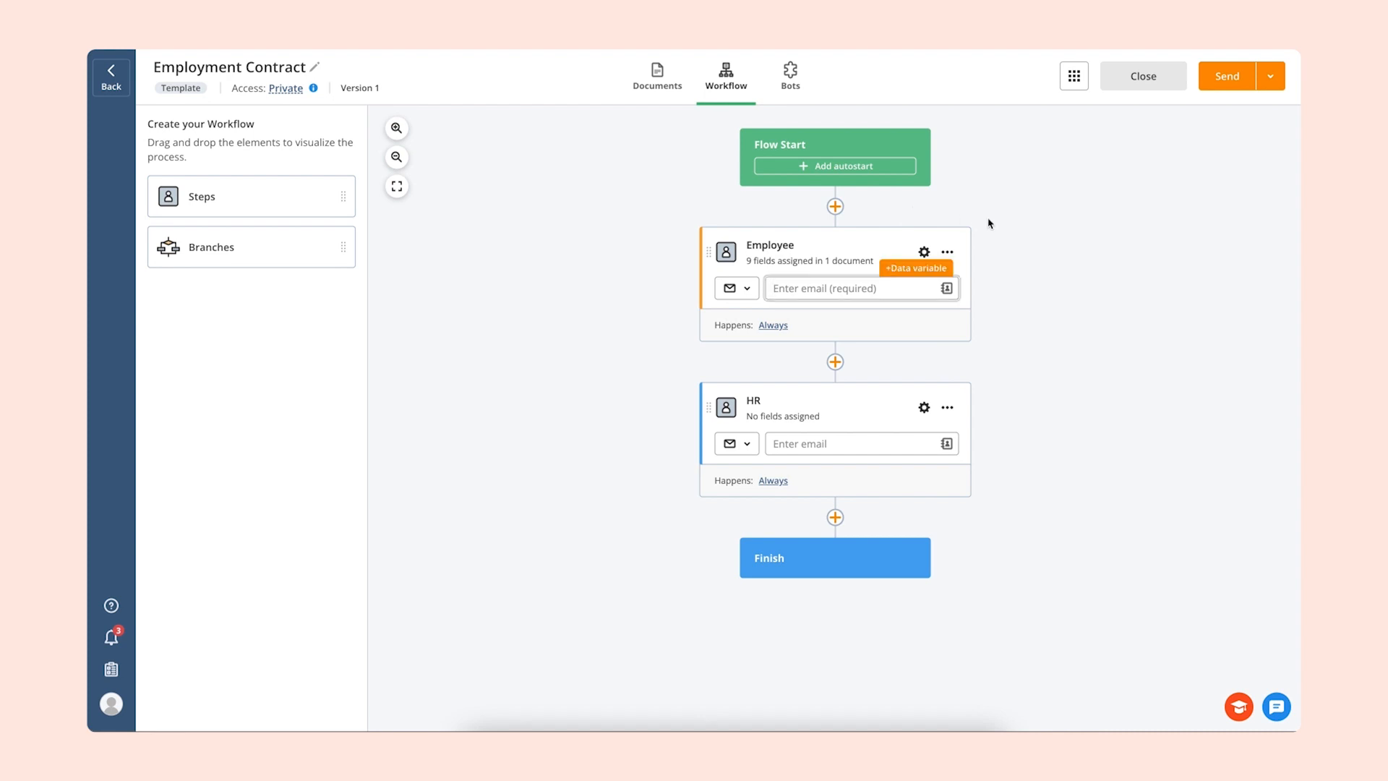
left_click(1270, 76)
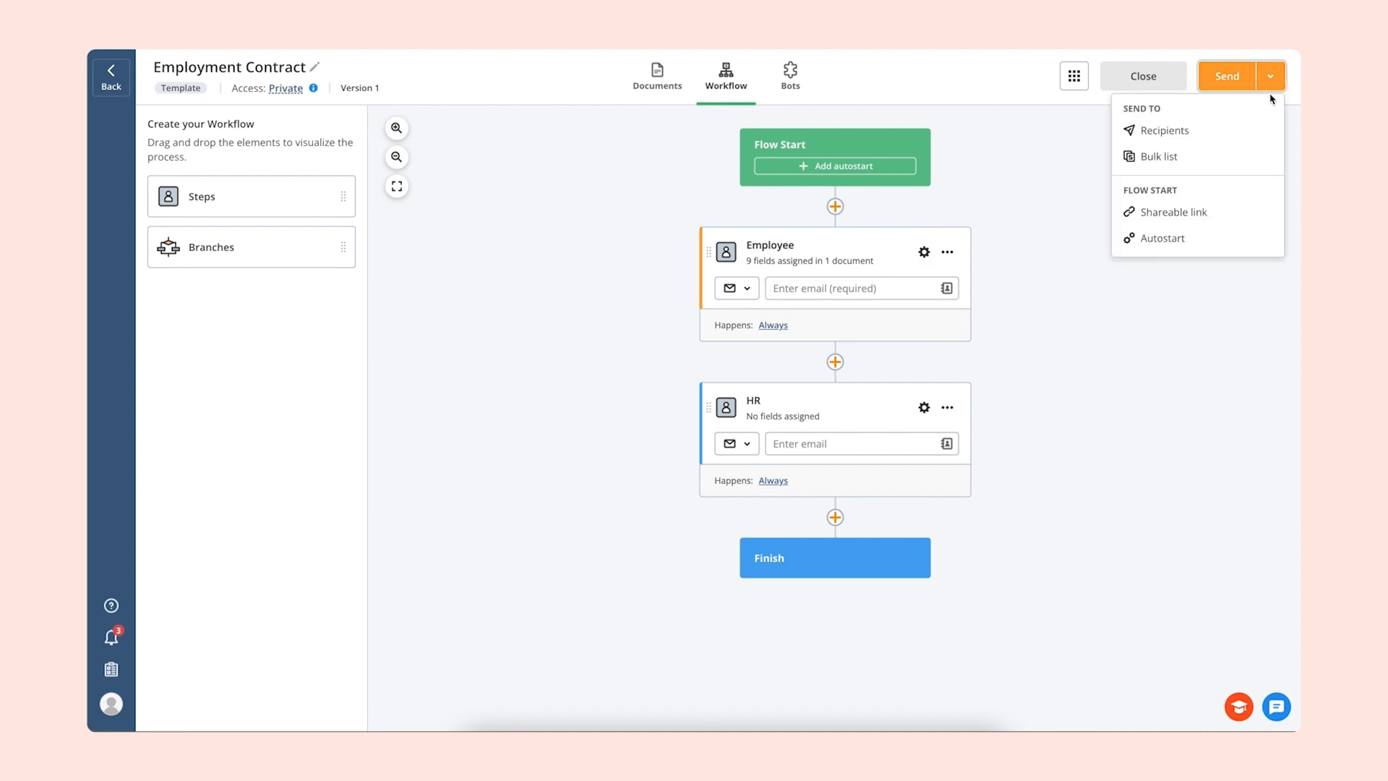
left_click(1242, 221)
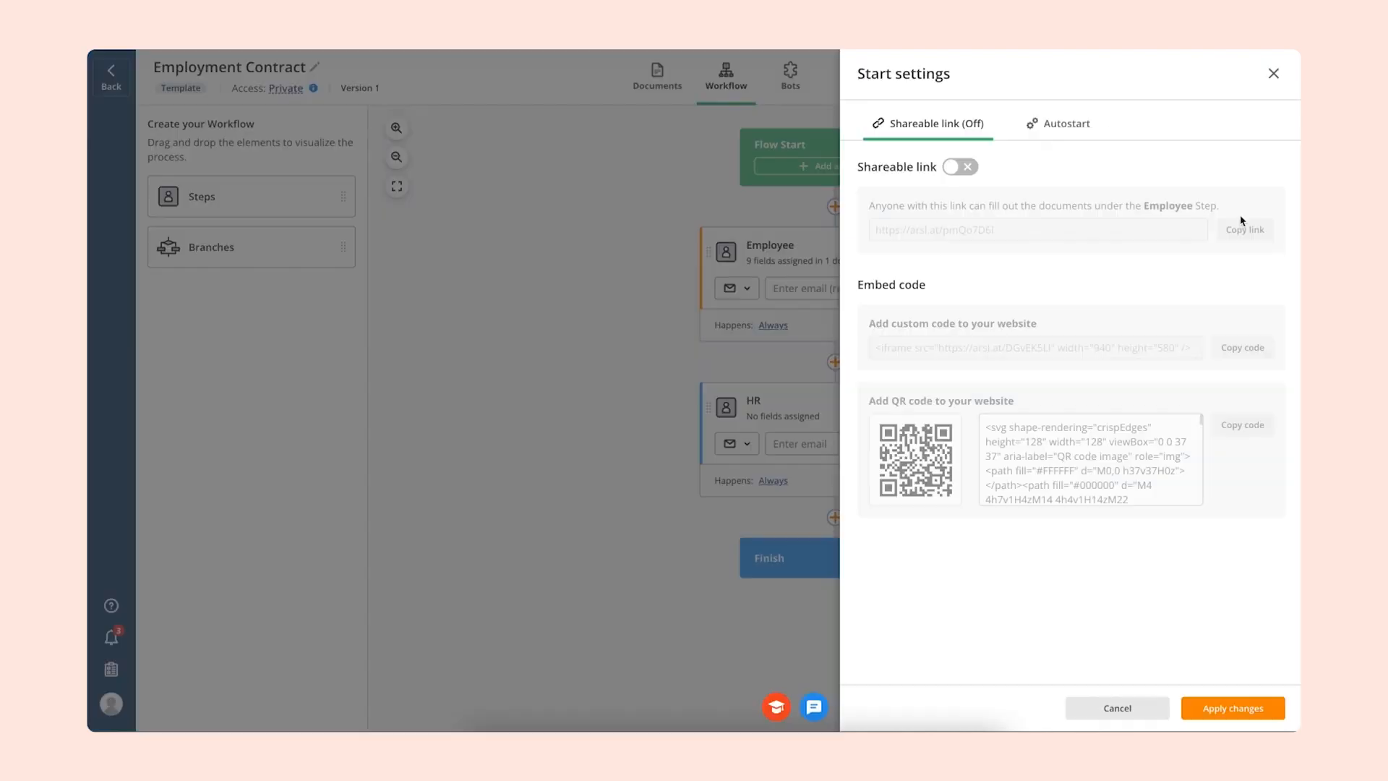
left_click(966, 171)
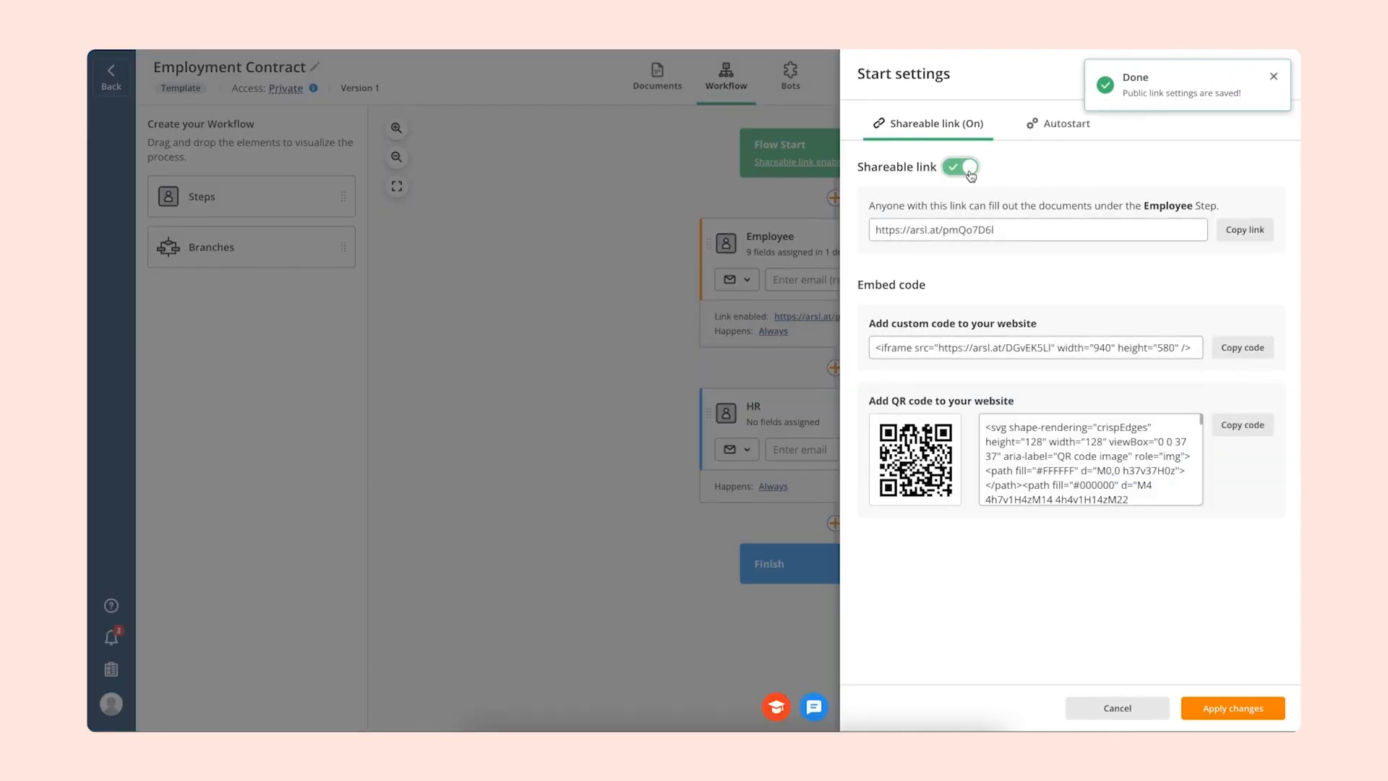
left_click(1239, 239)
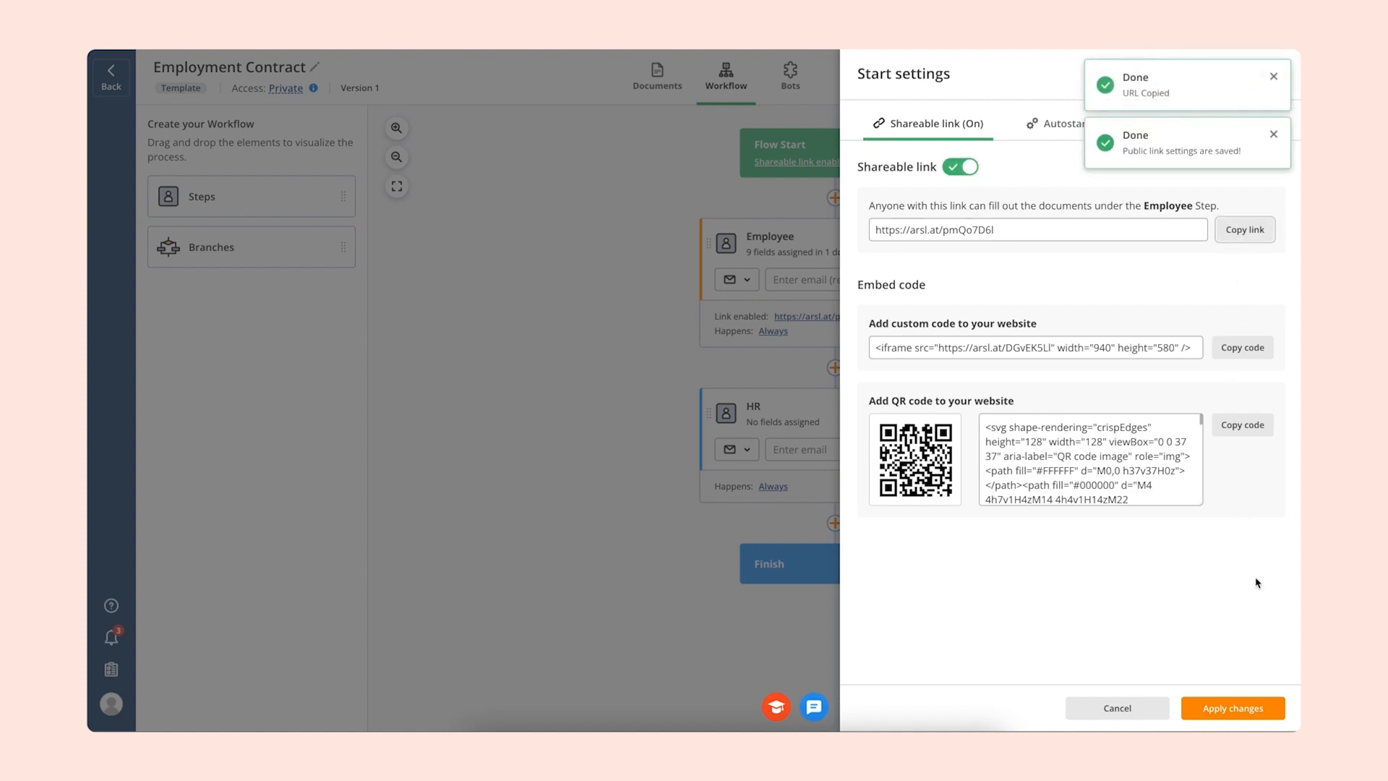
left_click(1243, 707)
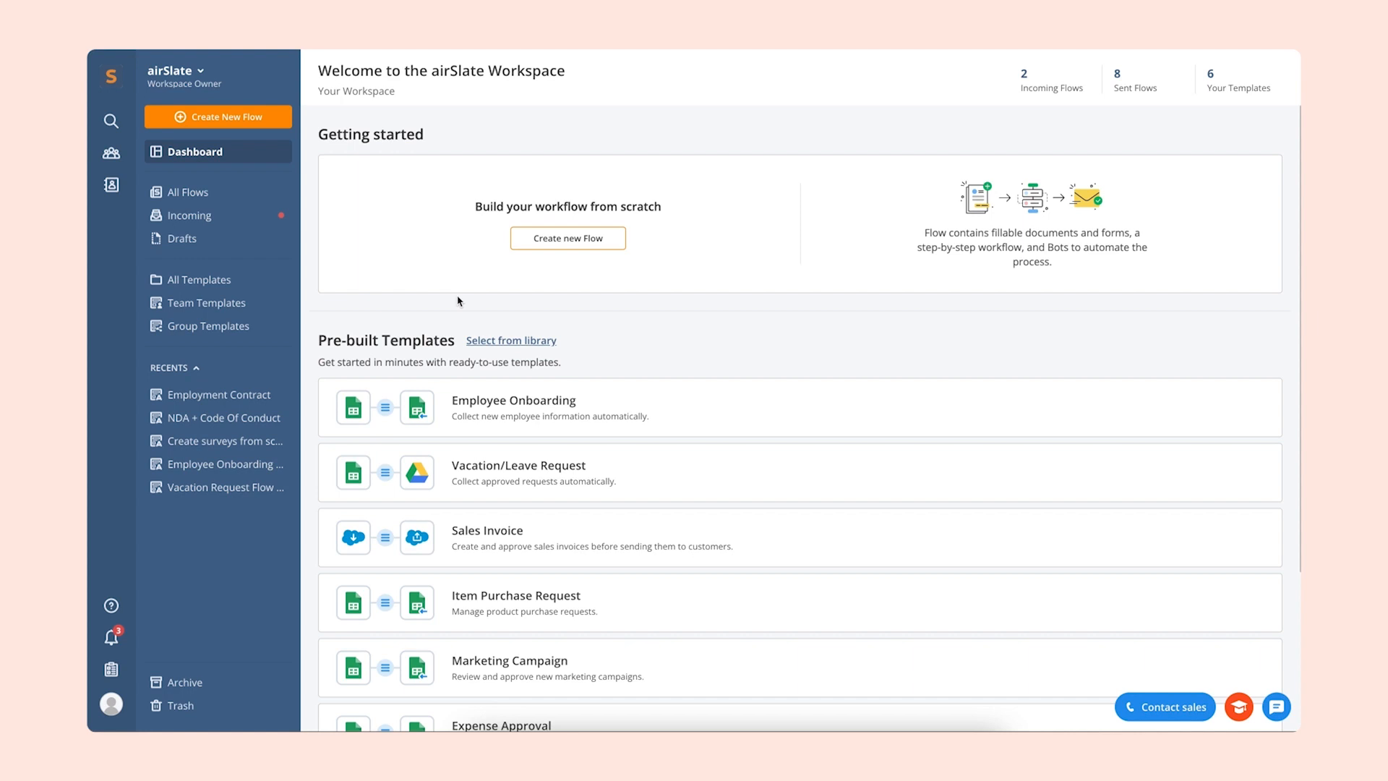
- Open the Bots log for today's Employment Contract Flow from the list of all Flows
left_click(235, 201)
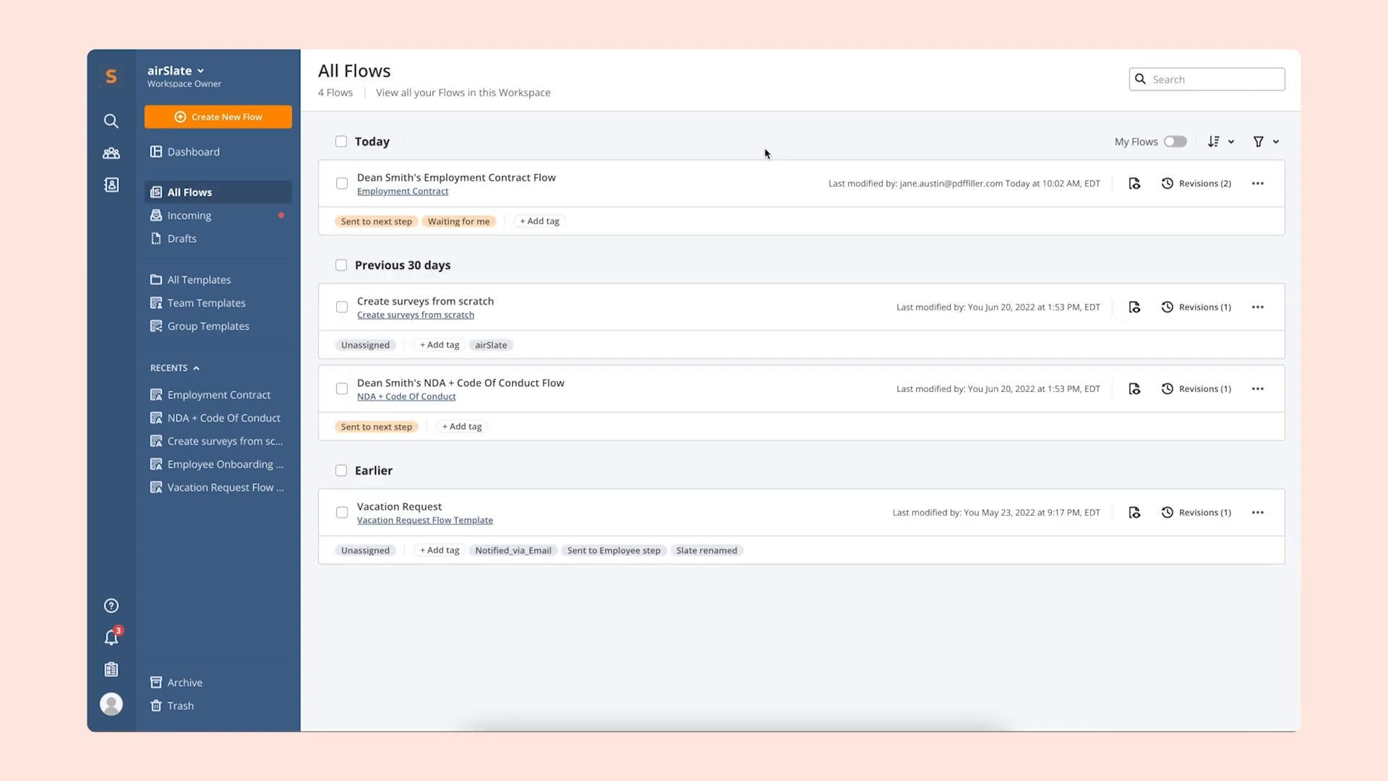
left_click(1257, 184)
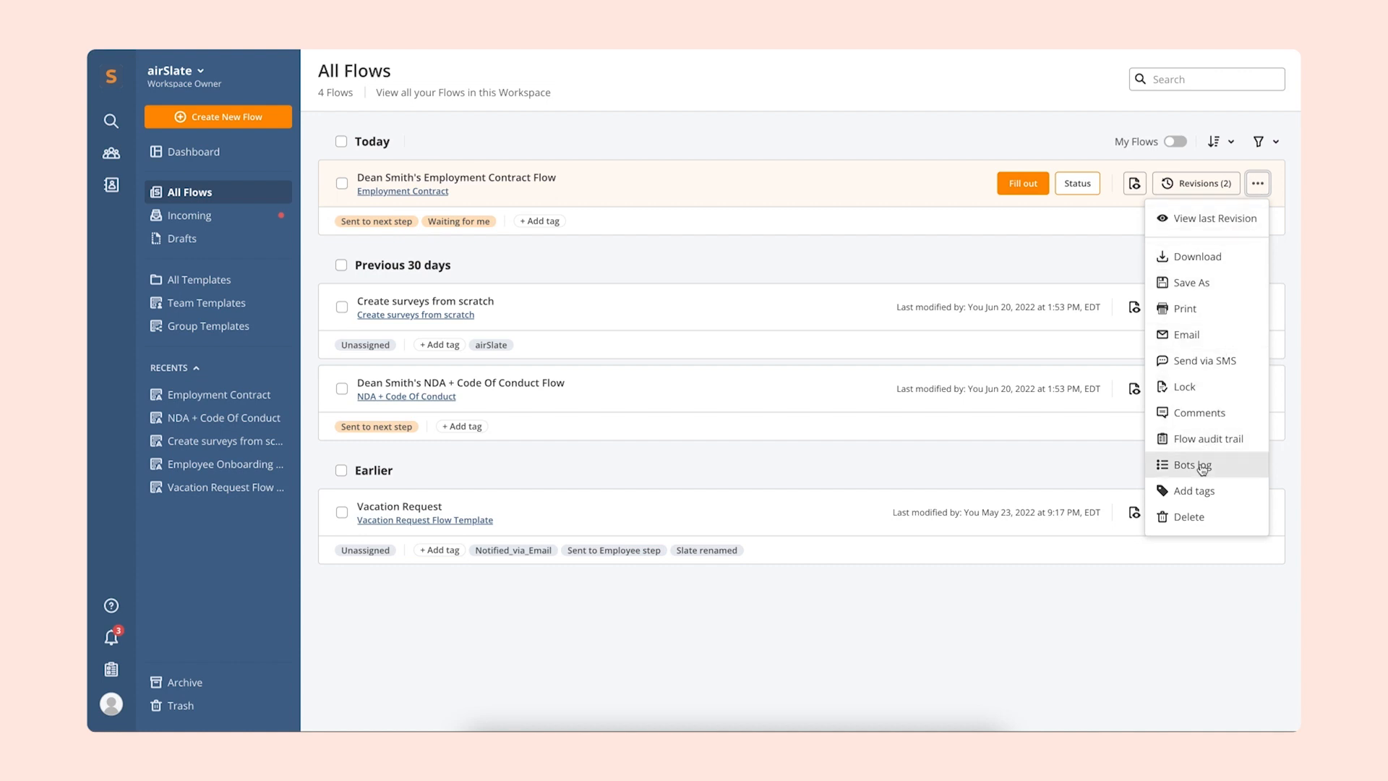
left_click(1203, 468)
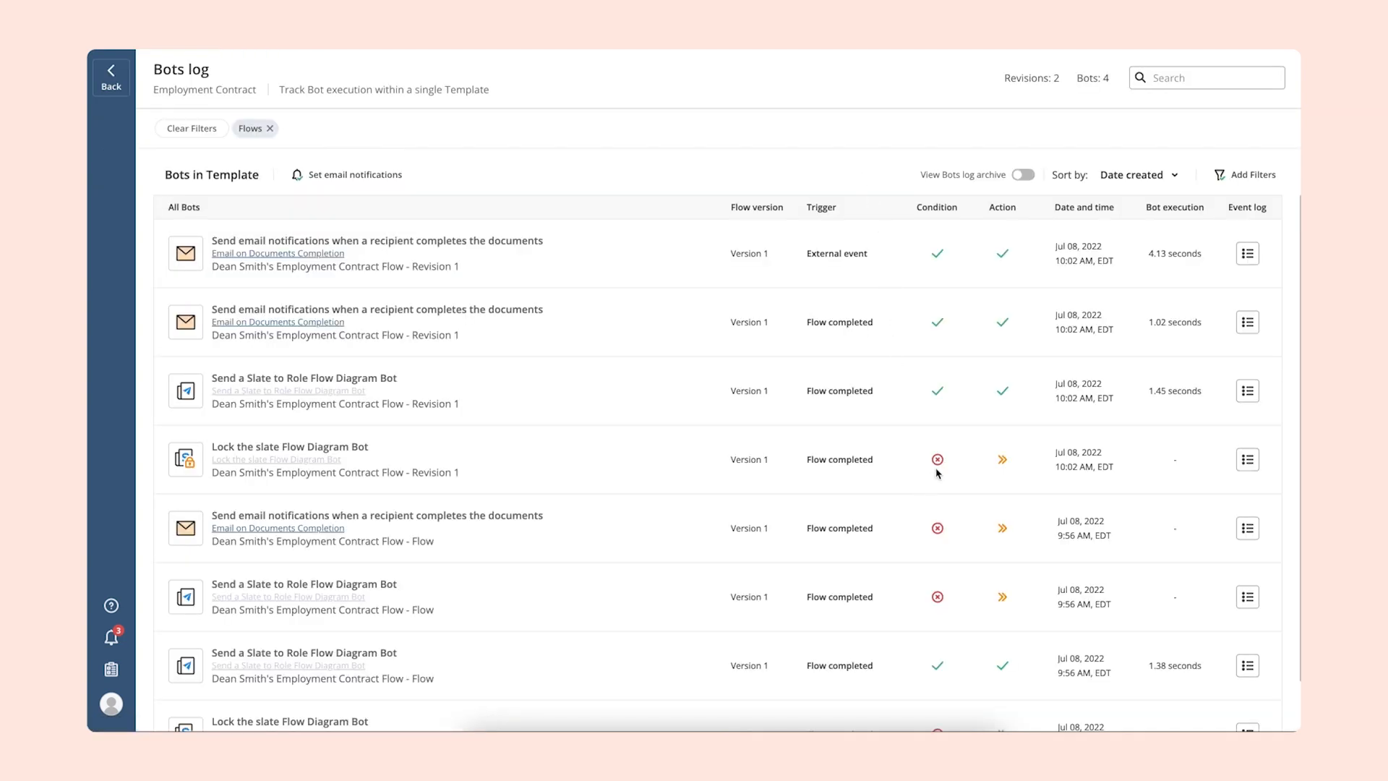
- Check the unmet condition of the Revision 1 Lock the slate Flow Diagram Bot in its event log, then close the log
mouse_move(939, 463)
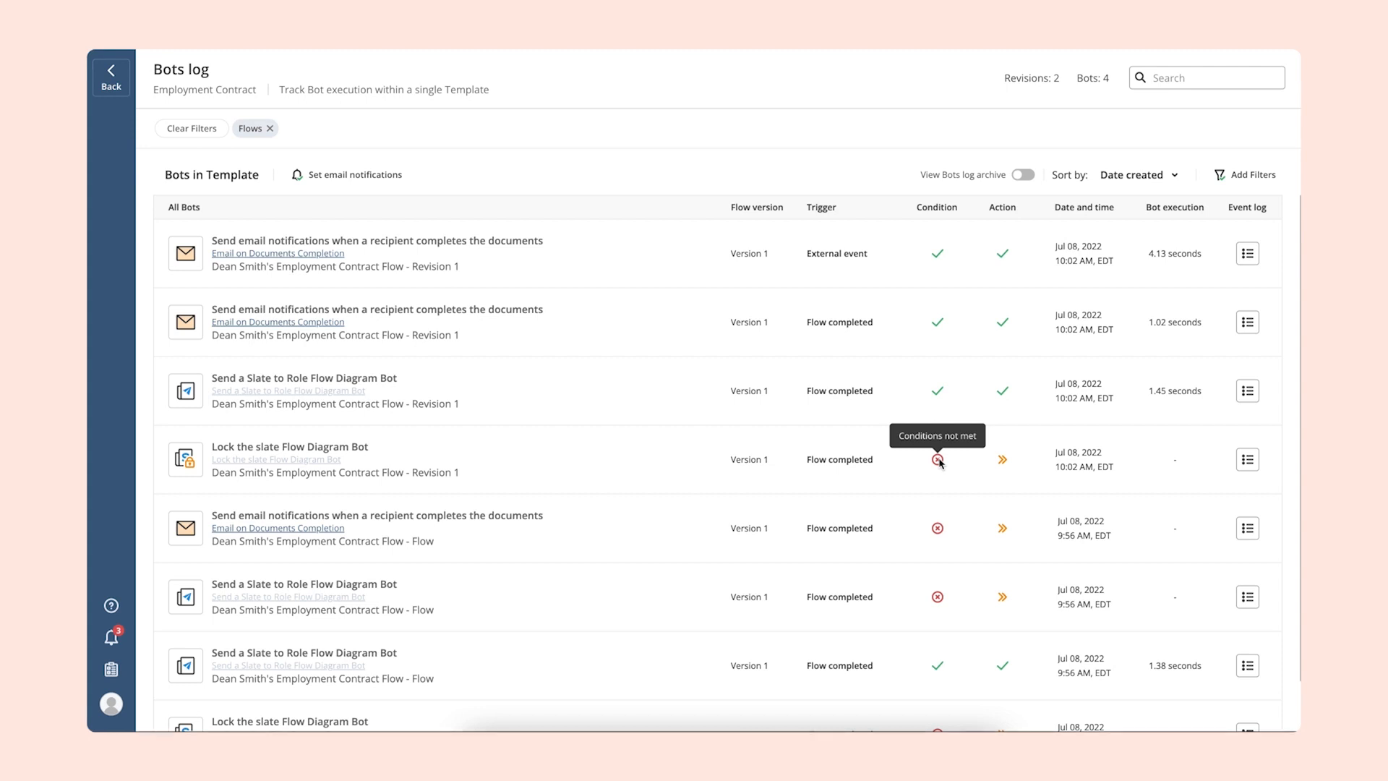
left_click(1247, 460)
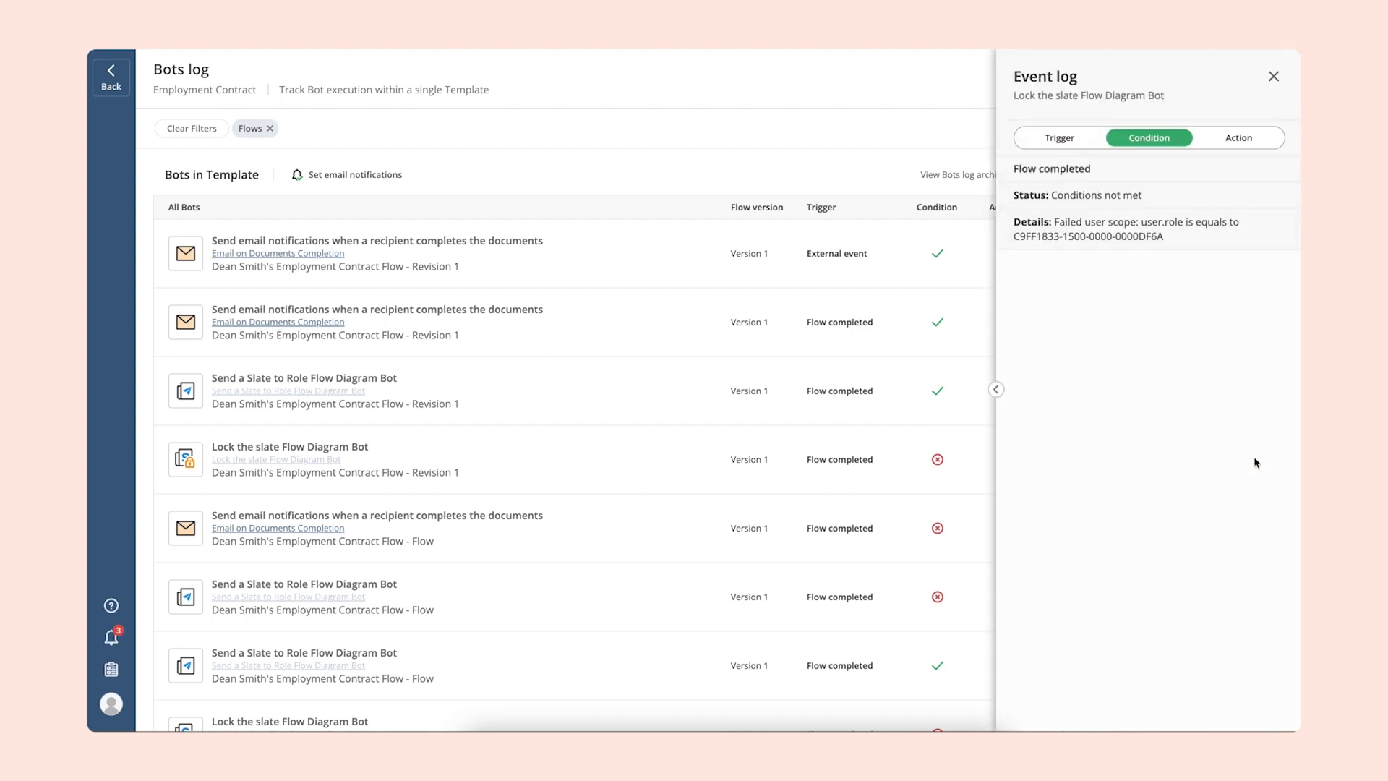
left_click(1274, 76)
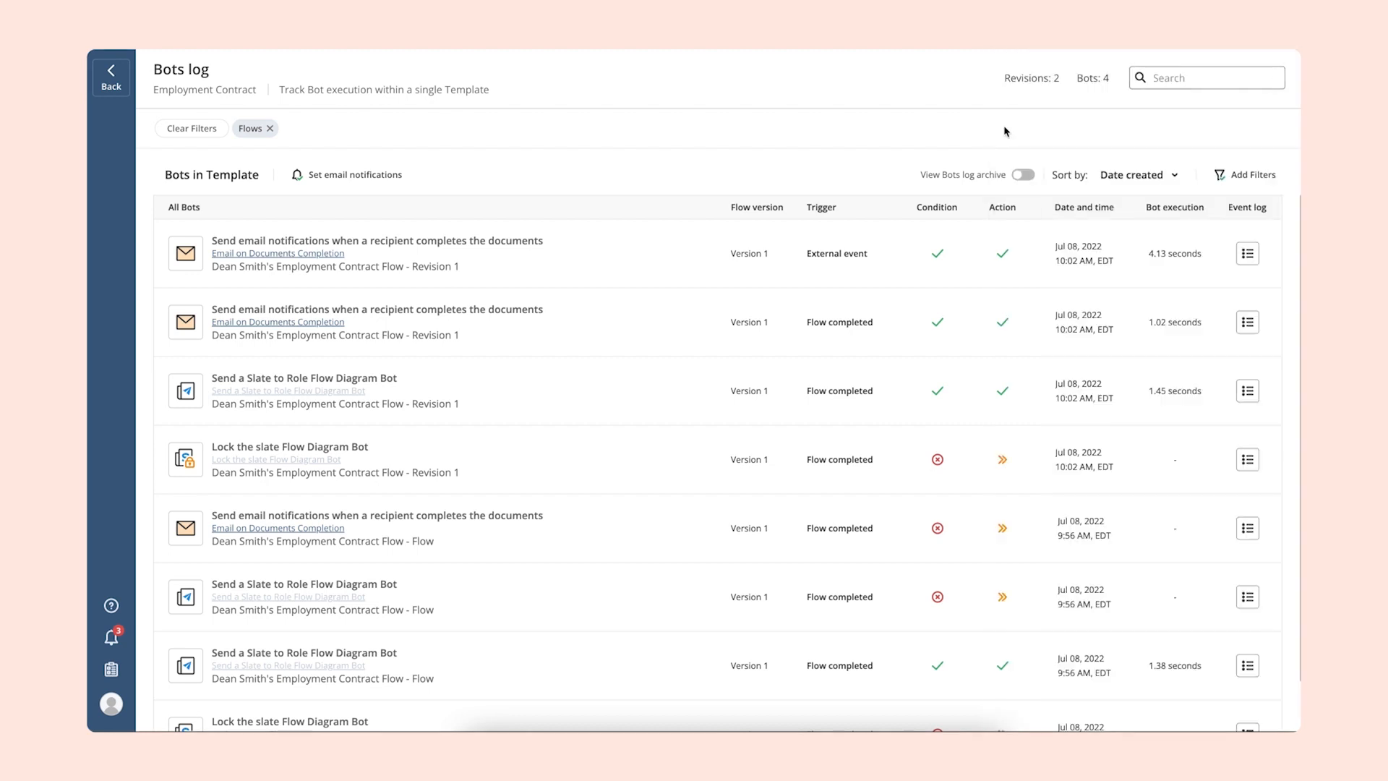